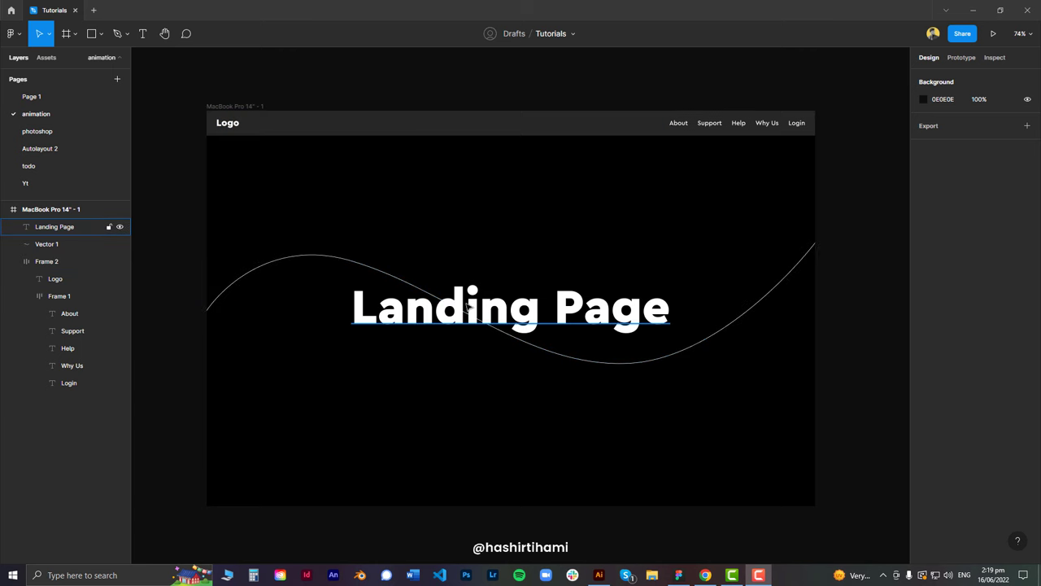
- Browse the canvas Plugins > Figmotion menu without running anything
click(314, 260)
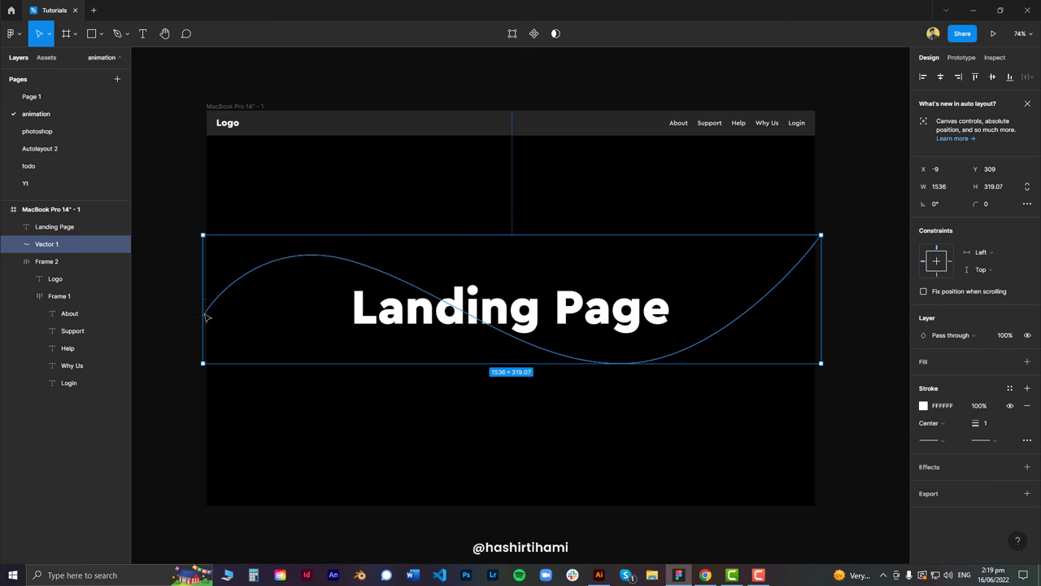
click(883, 263)
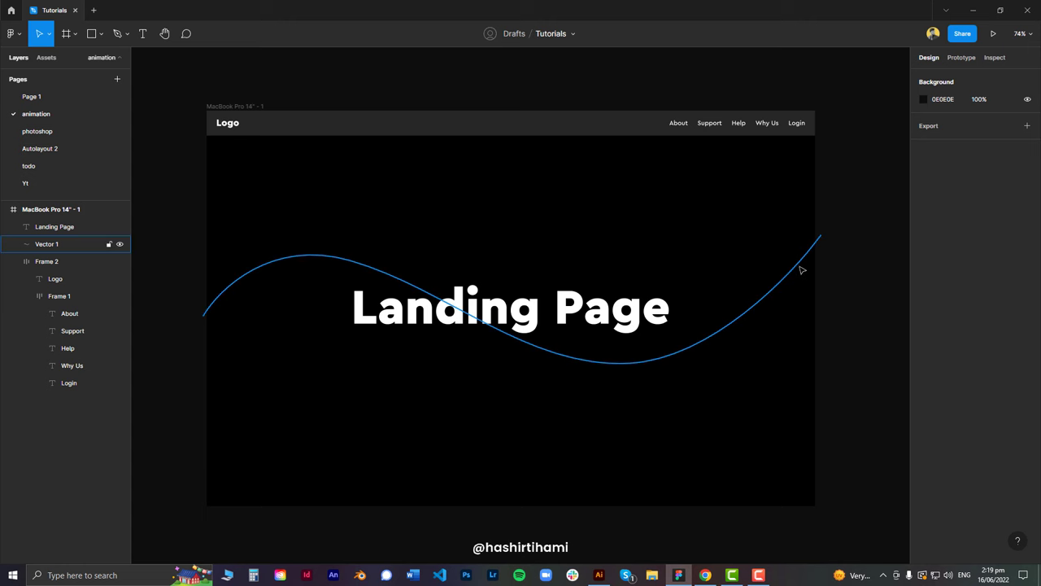
right_click(849, 262)
mouse_move(869, 351)
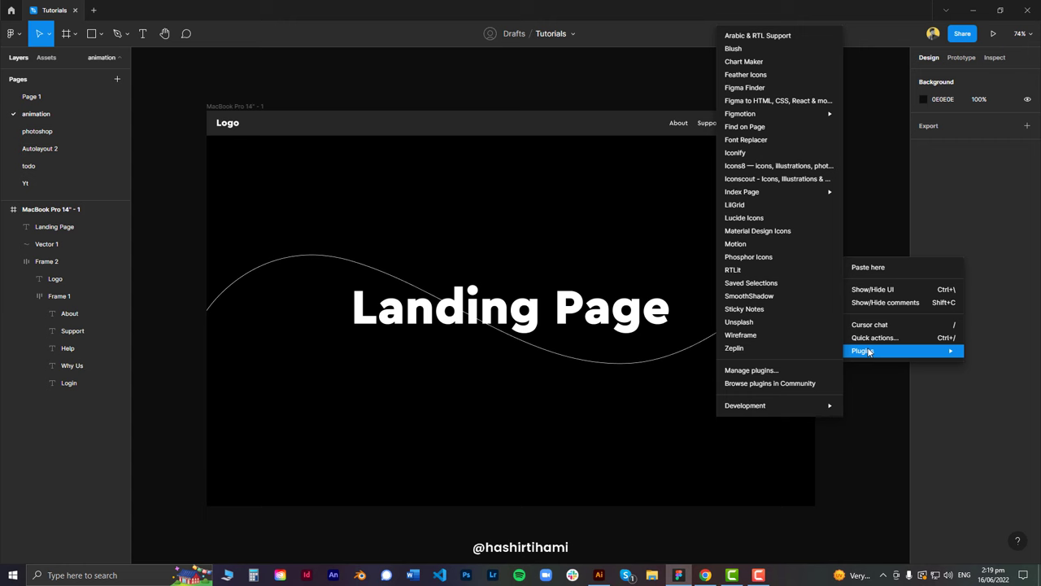
mouse_move(756, 118)
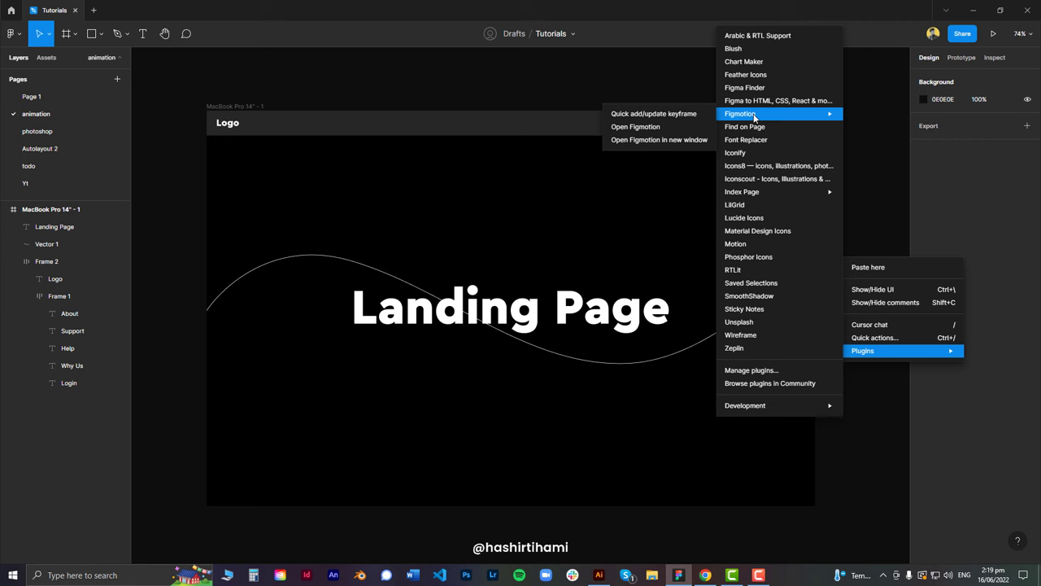
- Delete the wavy Vector 1 line from the landing page
click(659, 71)
click(777, 289)
key(Delete)
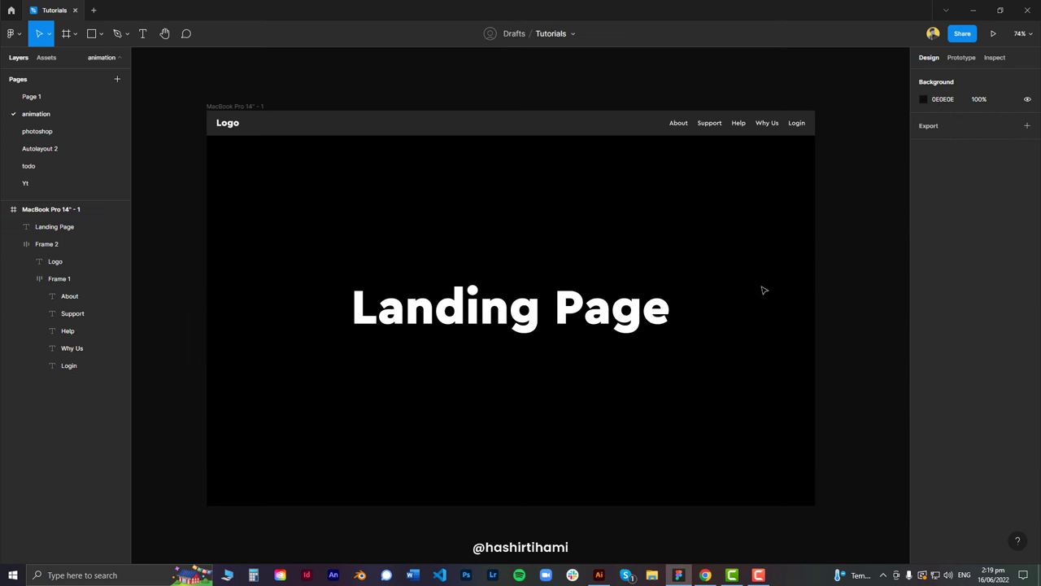
- Draw a four-point curved wave across the frame with the Pen tool
click(117, 33)
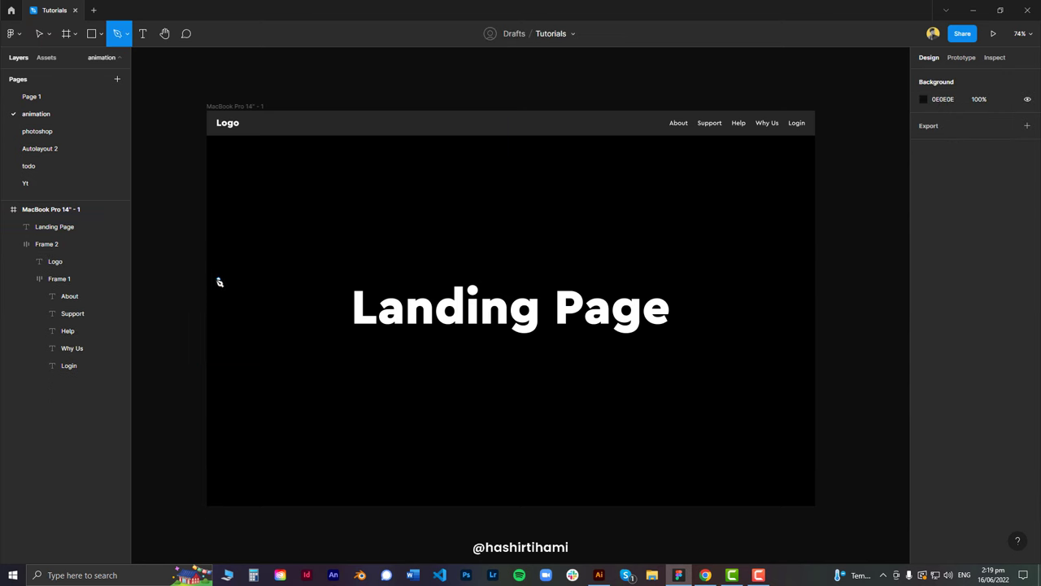
click(193, 262)
drag(368, 357, 459, 358)
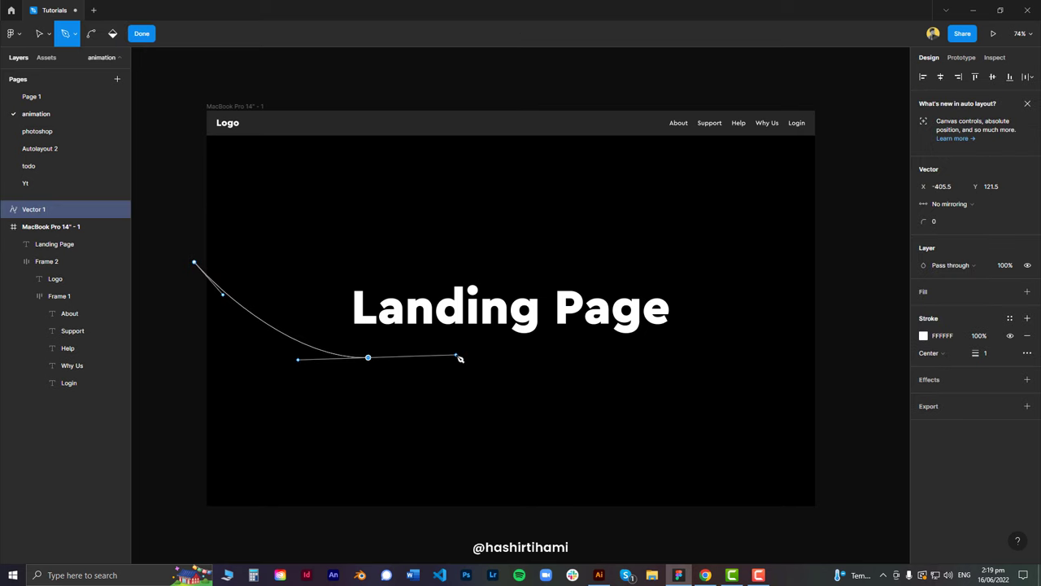
drag(656, 229, 703, 229)
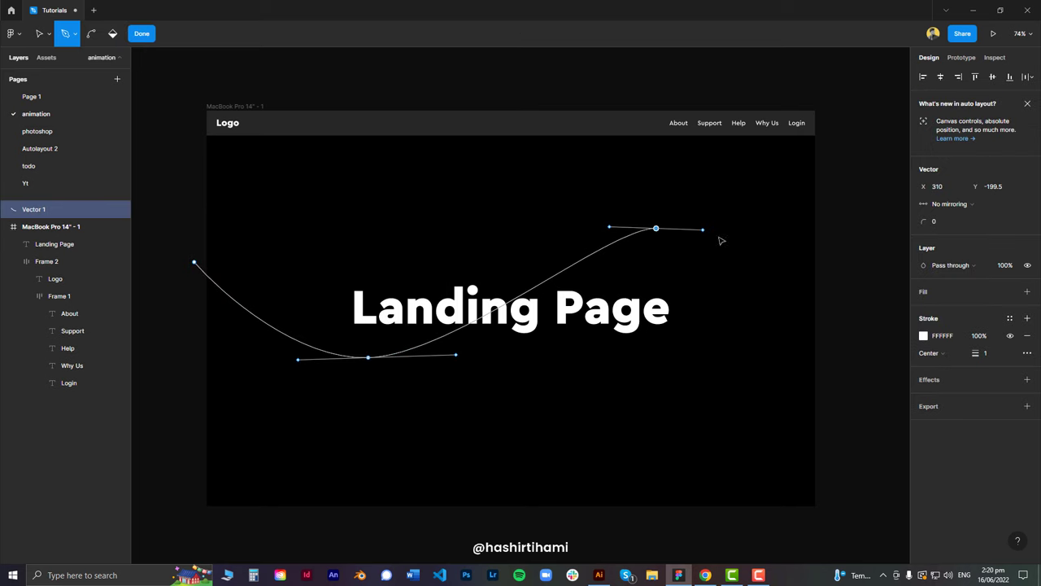
drag(850, 317, 895, 366)
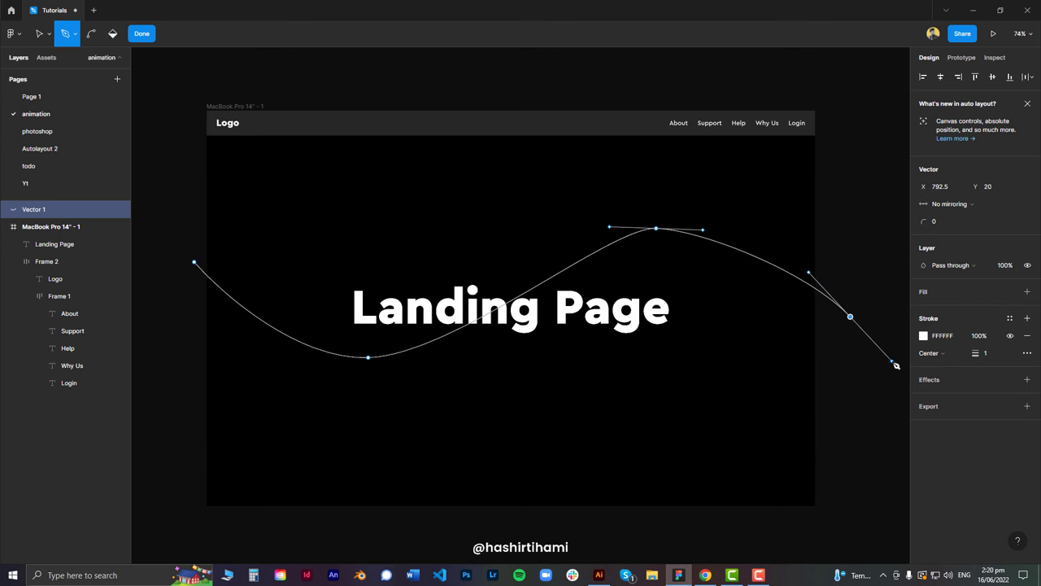
key(Escape)
key(Escape)
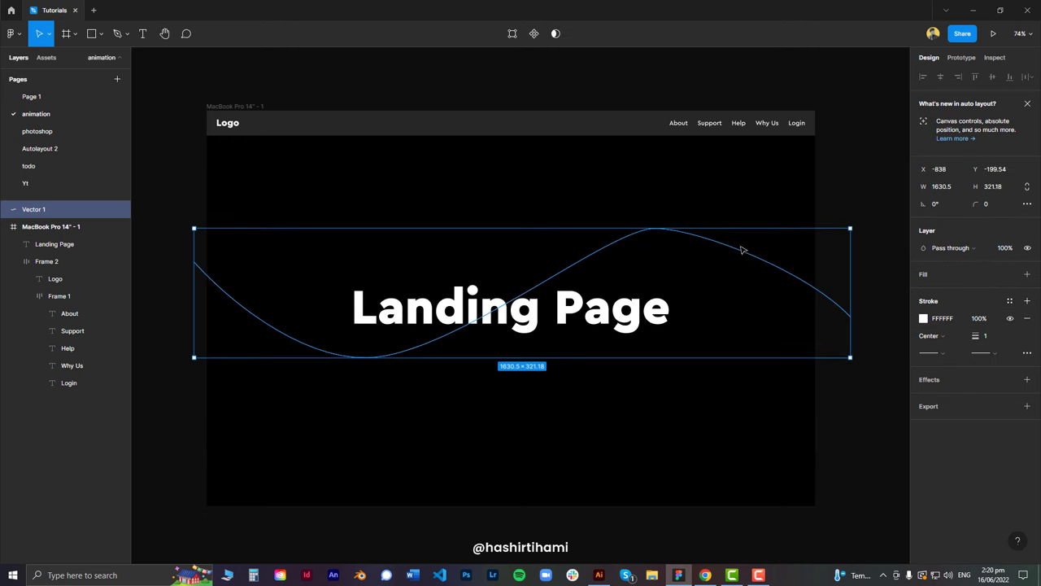
- Stretch the top crest's left and right handles to smooth the wave's peak
click(862, 197)
click(726, 250)
double_click(704, 239)
click(656, 229)
drag(704, 230, 765, 229)
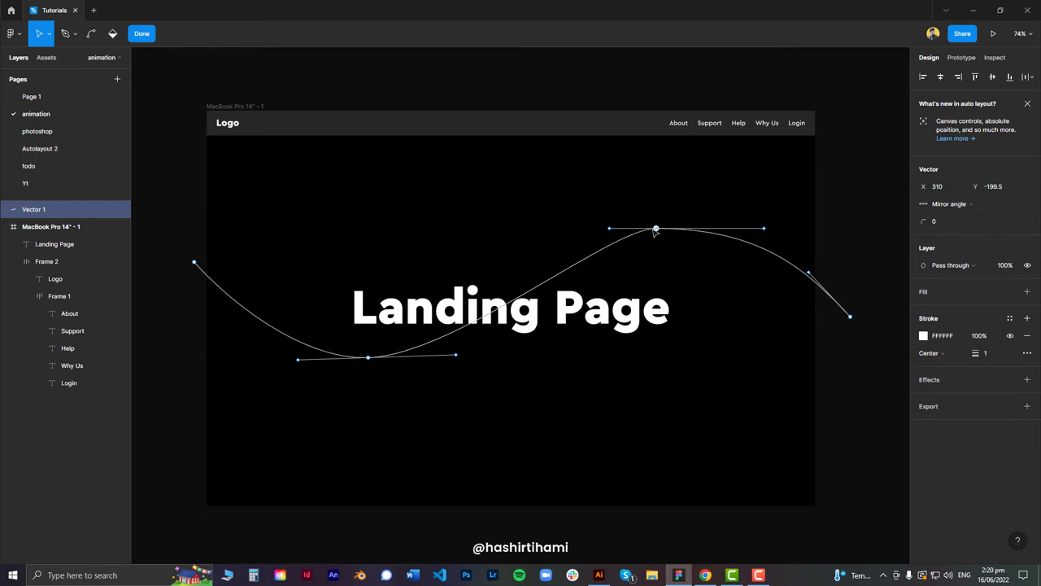
drag(609, 228, 544, 228)
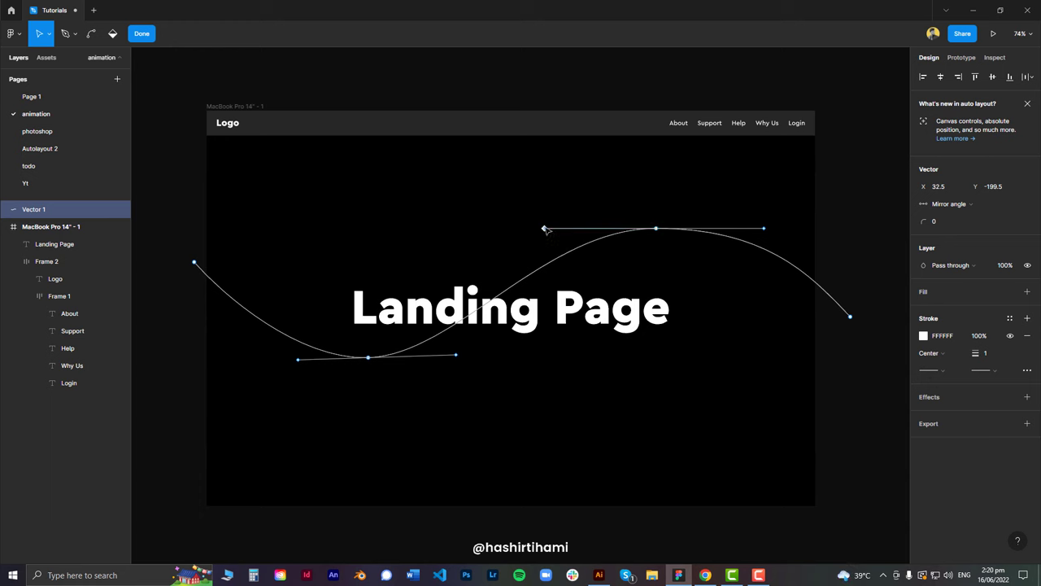
key(Escape)
- Cut the wave and paste it into the MacBook Pro 14" - 1 frame so it clips
click(846, 193)
click(788, 260)
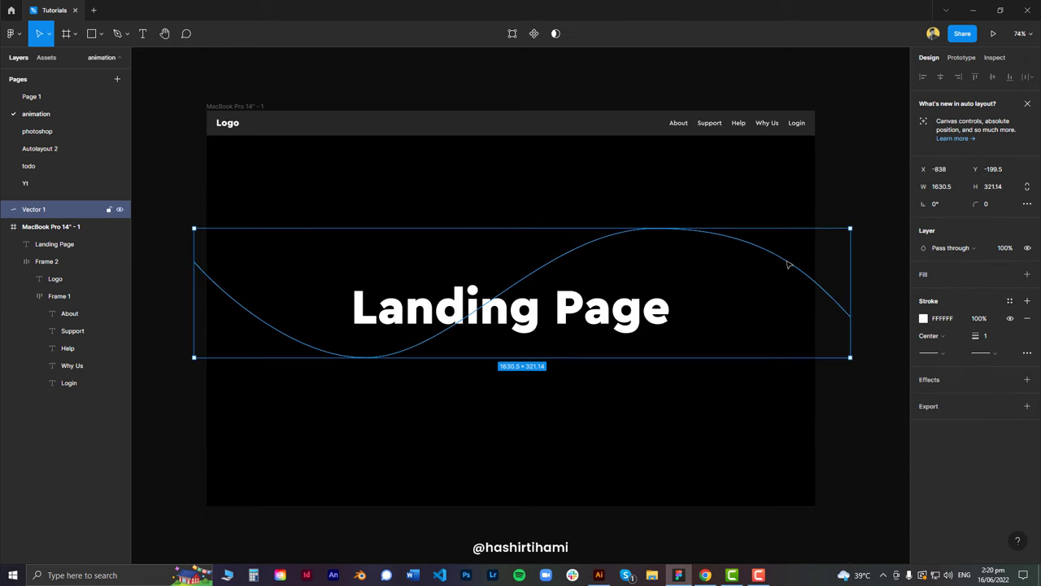
key(ctrl+x)
click(232, 106)
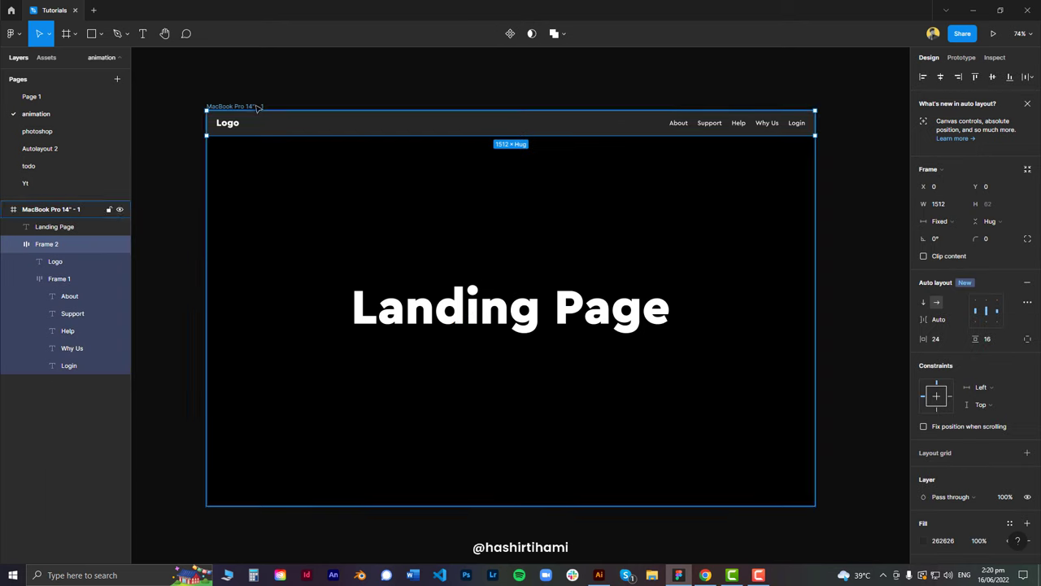
key(ctrl+v)
click(877, 224)
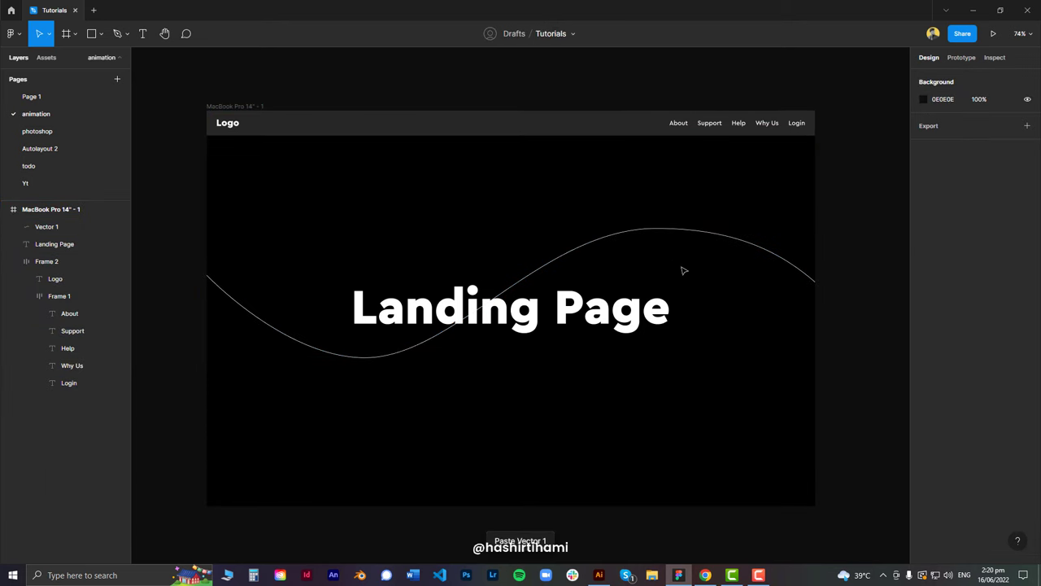
click(710, 240)
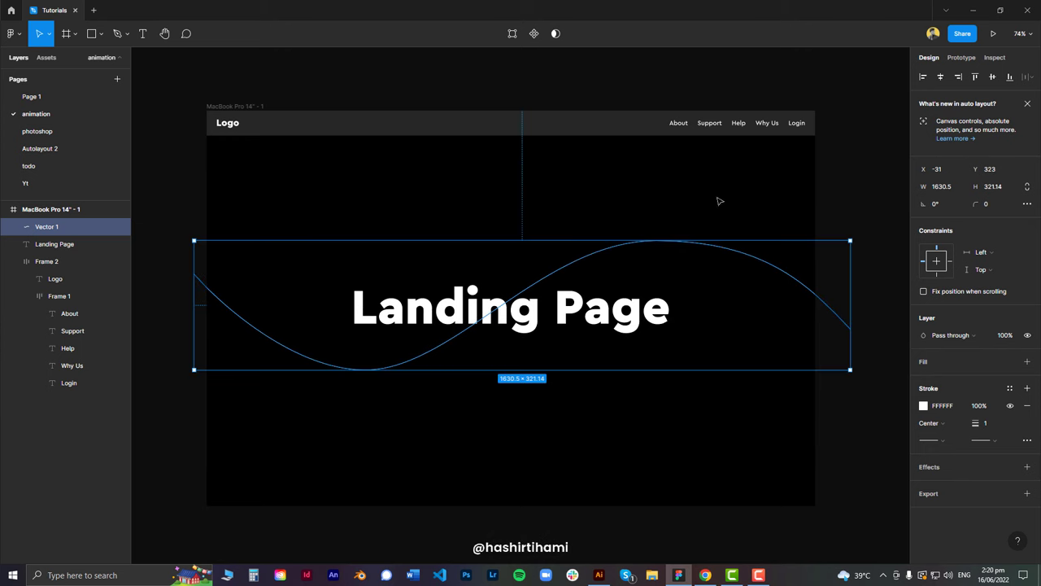
click(629, 92)
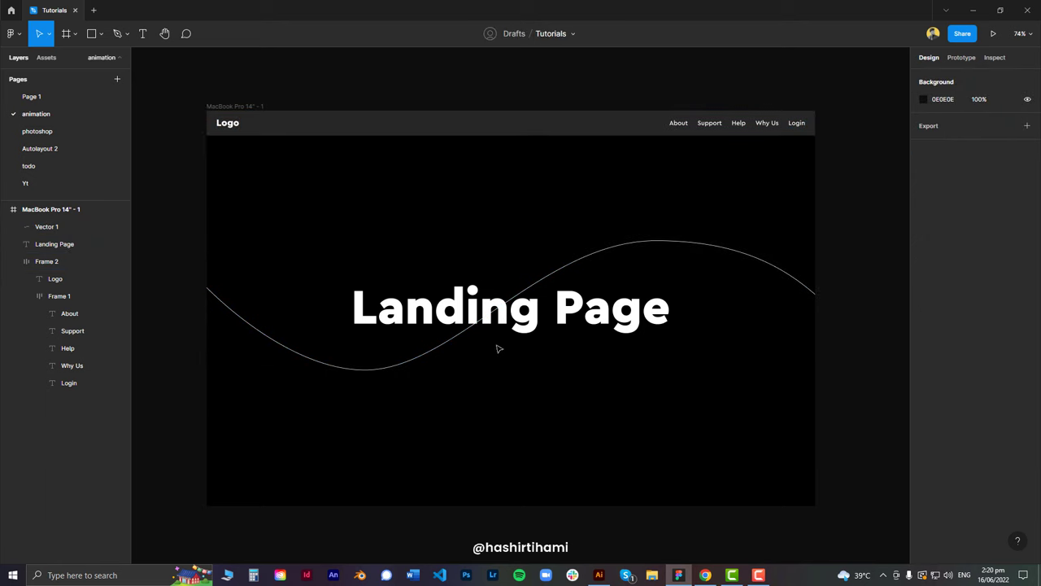
scroll(476, 298, left, 5)
- Draw a grey square left of the frame and an Alt-dragged red copy beside it
click(101, 33)
click(81, 60)
drag(313, 247, 385, 315)
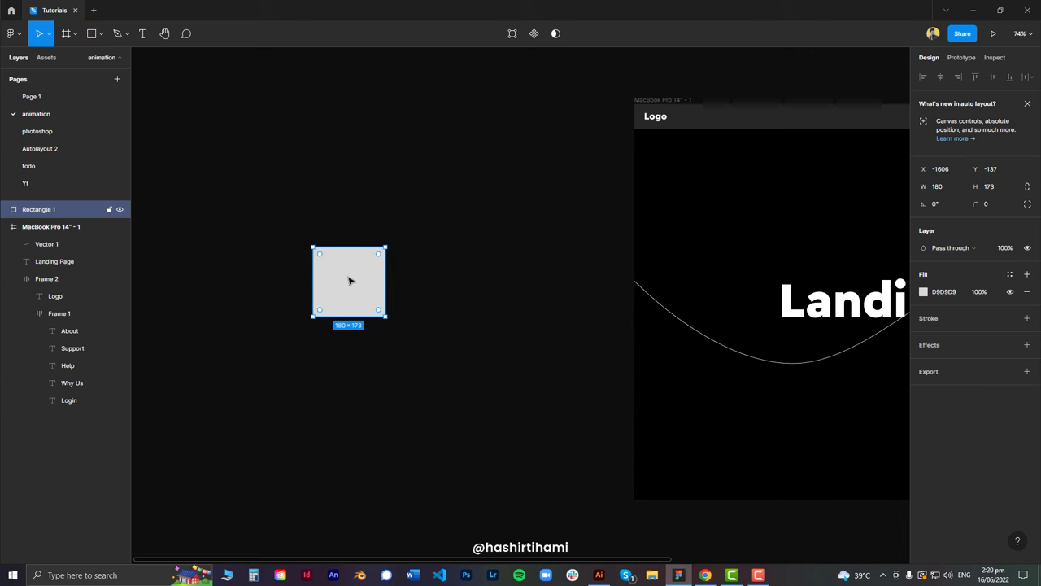
drag(350, 281, 448, 282)
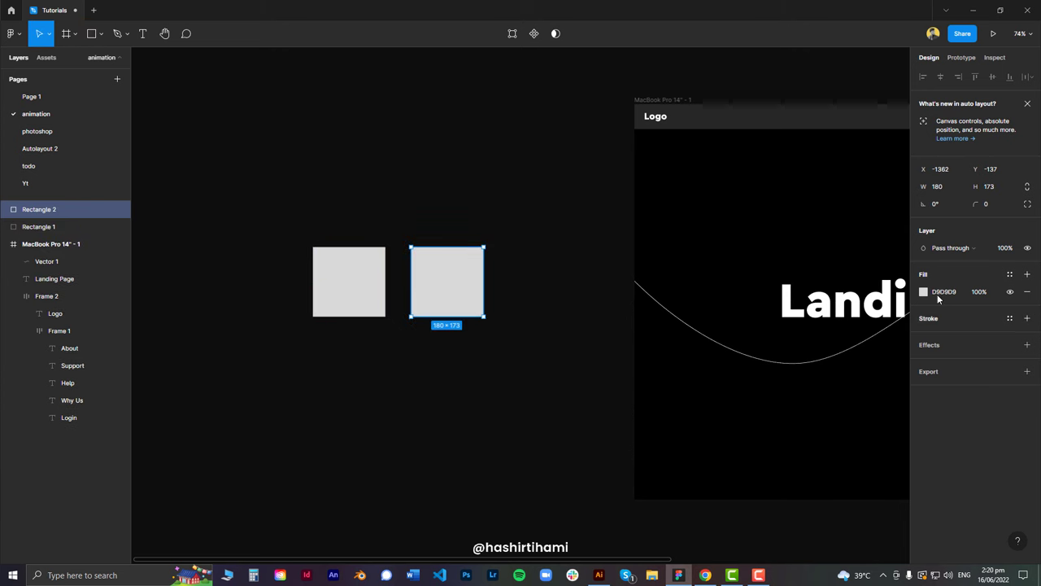
click(923, 291)
click(861, 331)
click(407, 284)
- Overlap the red square on the grey one, fine-tune their offset, and select both
scroll(326, 299, up, 5)
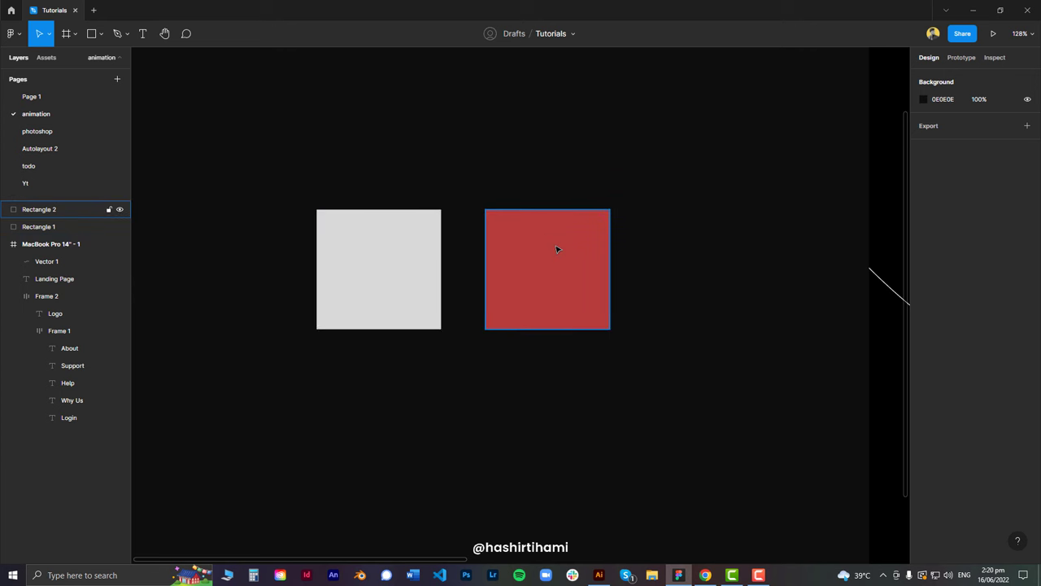
drag(574, 249, 430, 256)
click(405, 191)
drag(280, 176, 576, 361)
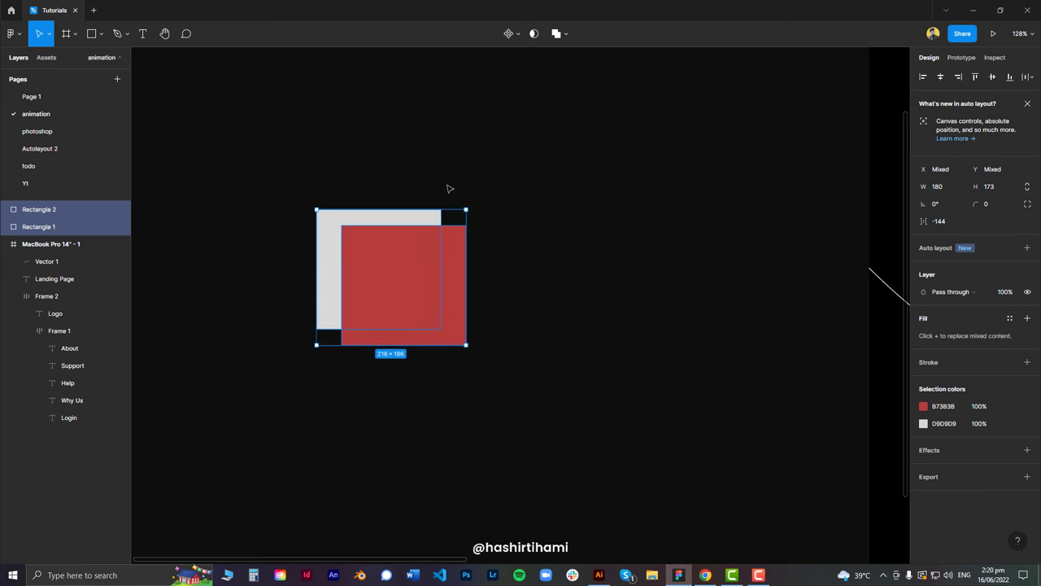
click(449, 189)
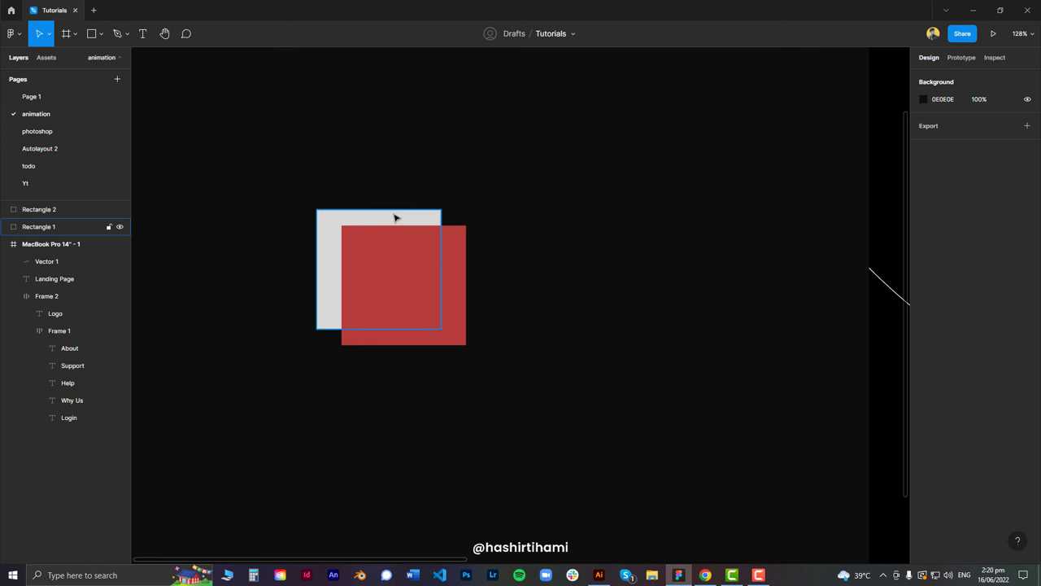
click(395, 217)
mouse_move(382, 218)
mouse_down()
mouse_move(412, 211)
mouse_move(401, 214)
mouse_up()
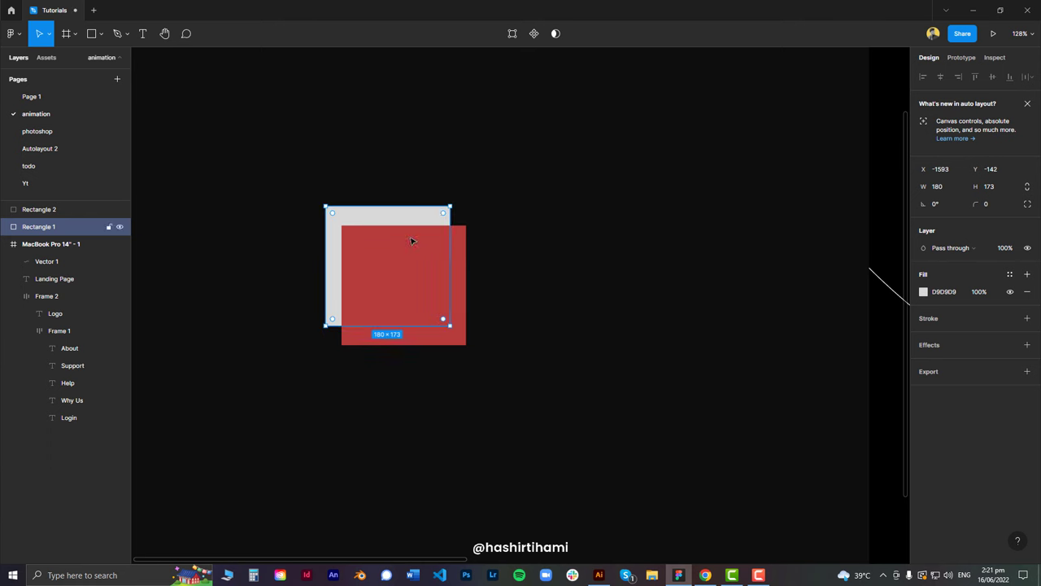
drag(460, 265, 448, 264)
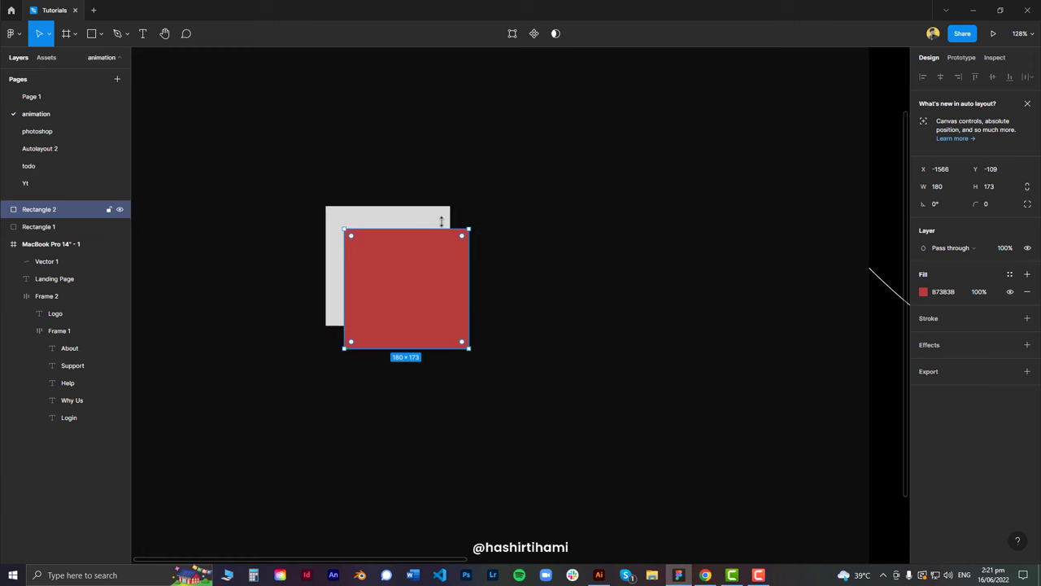
click(456, 200)
drag(427, 218, 420, 217)
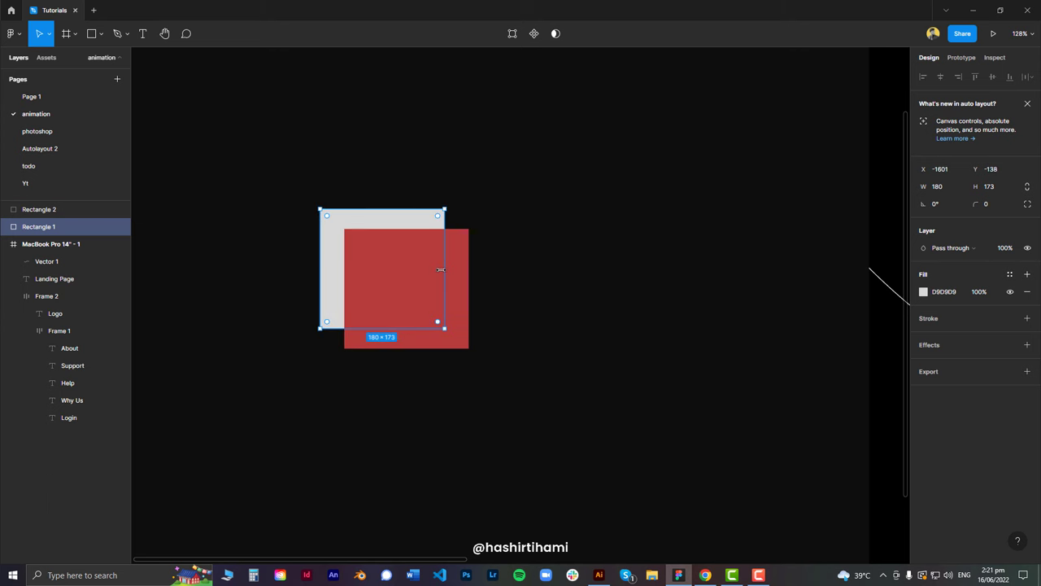
click(307, 185)
drag(307, 186, 529, 360)
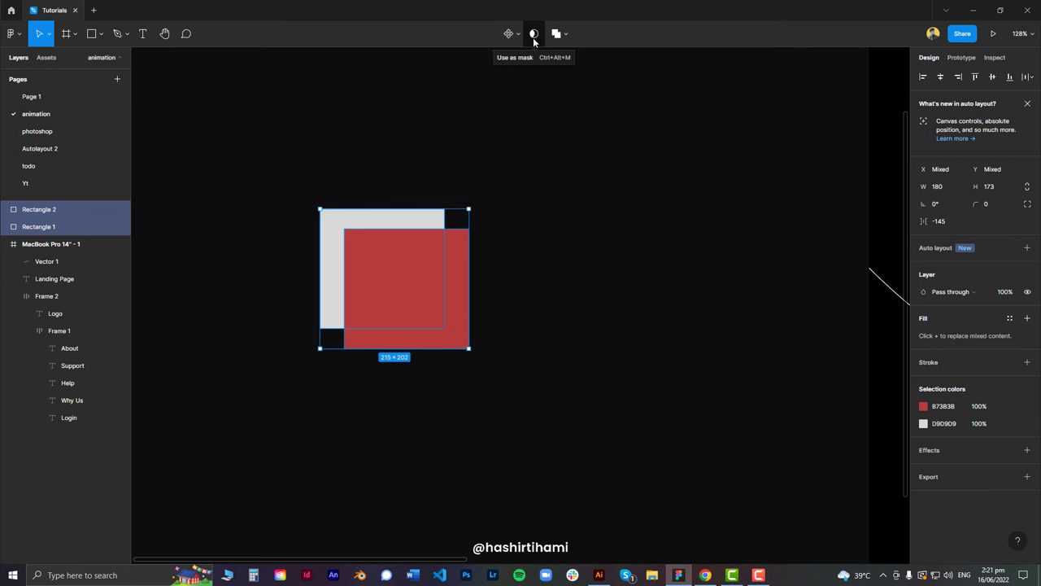
- Make the grey square a mask over the red square with Use as mask
click(533, 35)
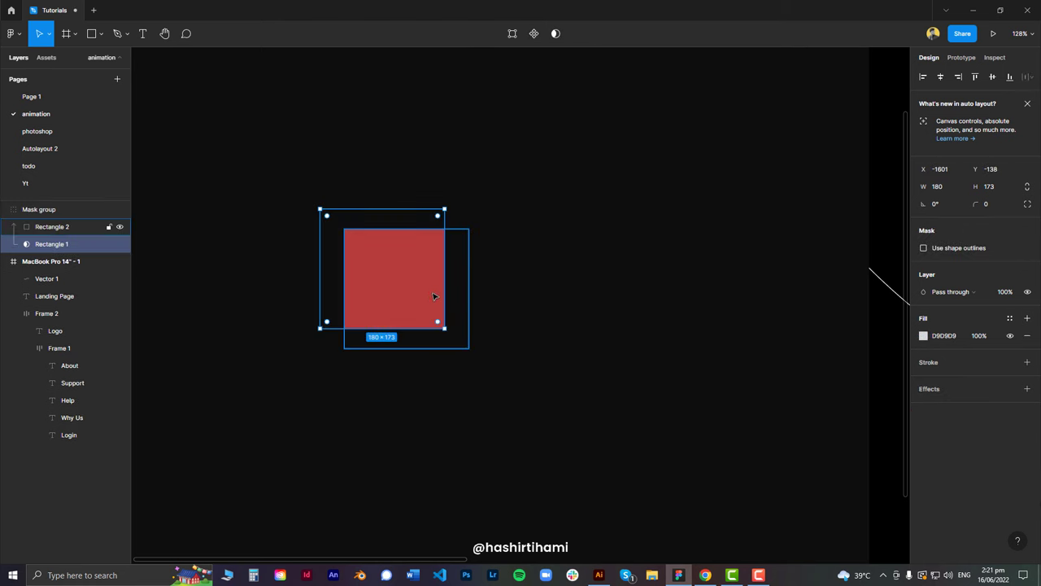
click(413, 274)
click(682, 287)
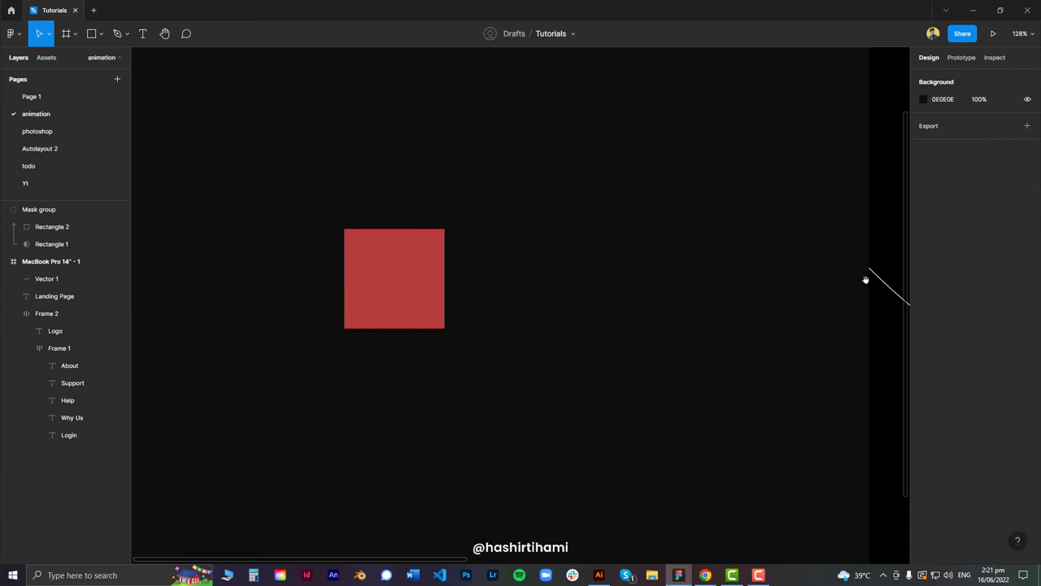
- Test sliding the red square left inside the mask group, then undo
drag(865, 279, 239, 263)
scroll(284, 214, left, 10)
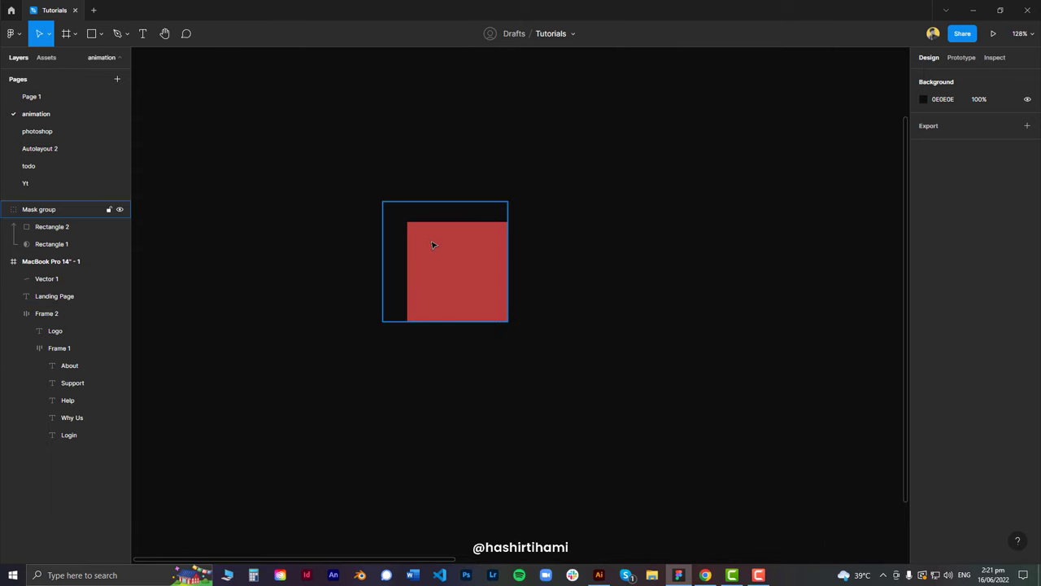
double_click(454, 253)
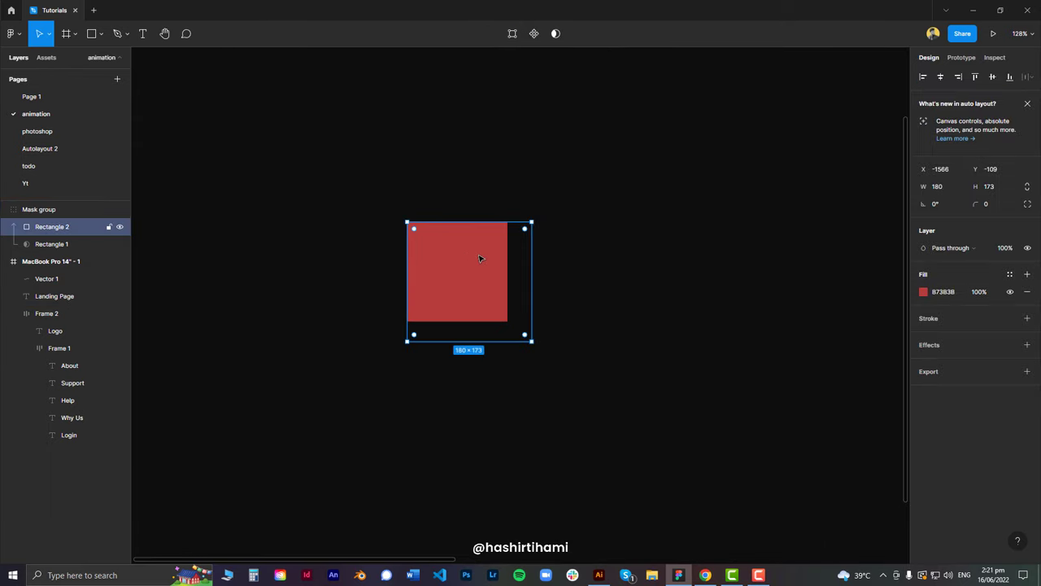
drag(488, 265, 627, 242)
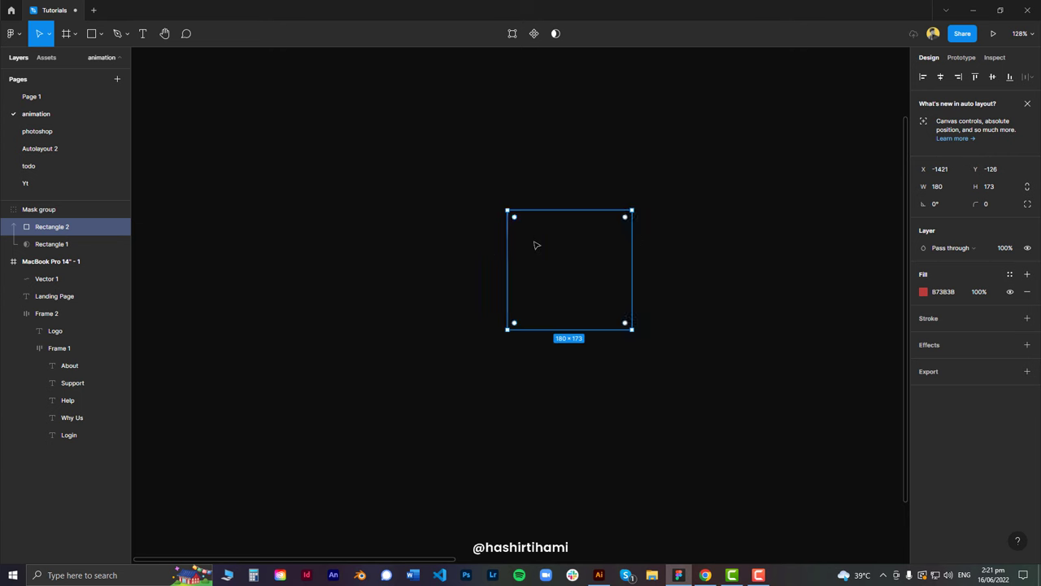
key(ctrl+z)
- Delete the old test Mask group
click(555, 250)
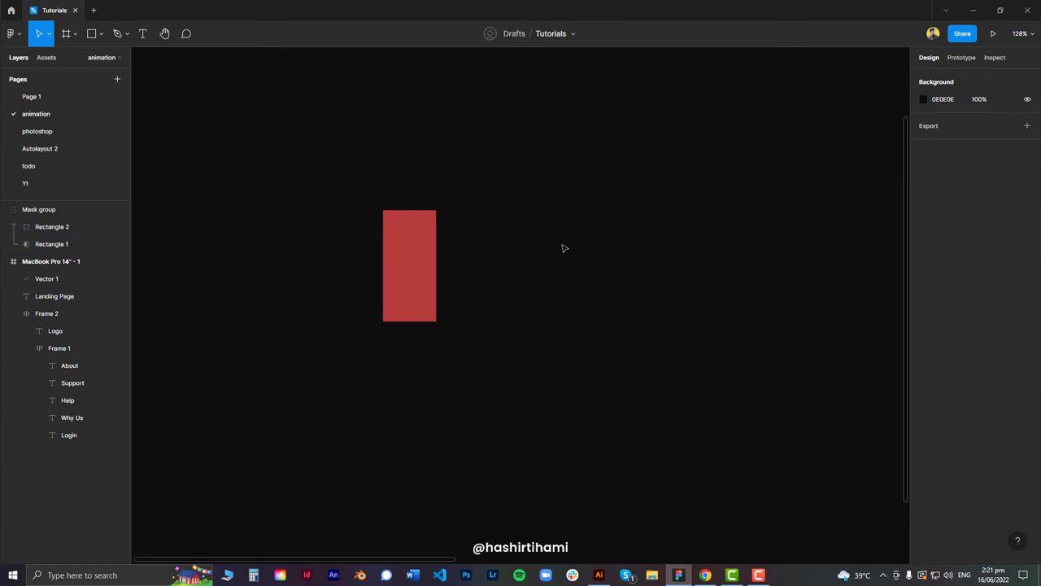
scroll(562, 248, down, 6)
scroll(502, 303, right, 2)
drag(502, 304, 382, 210)
key(Delete)
- Move the Vector 1 wave out of the Landing Page frame
click(663, 270)
drag(649, 299, 355, 428)
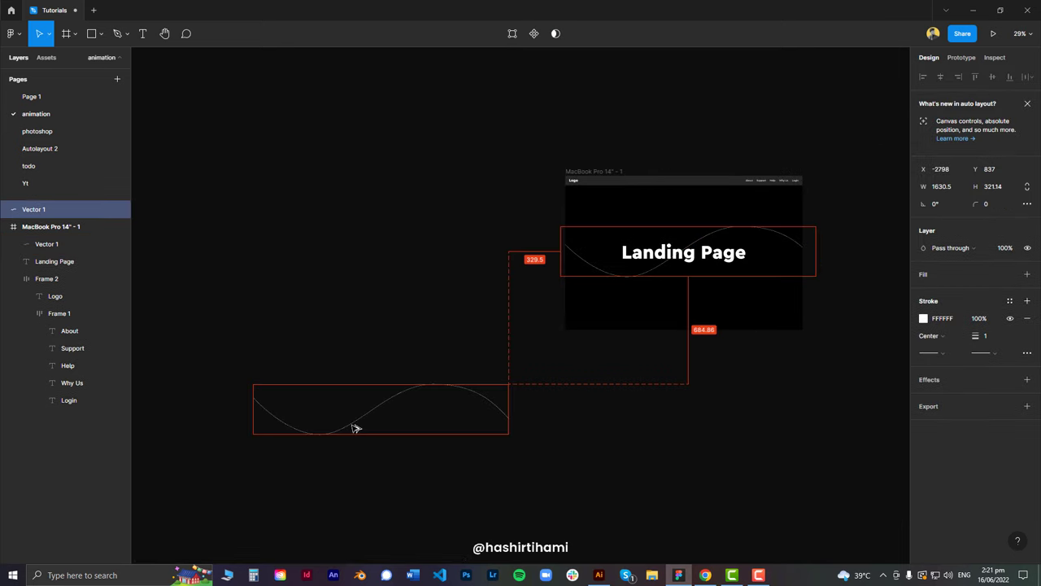
drag(404, 358, 458, 247)
scroll(458, 247, up, 4)
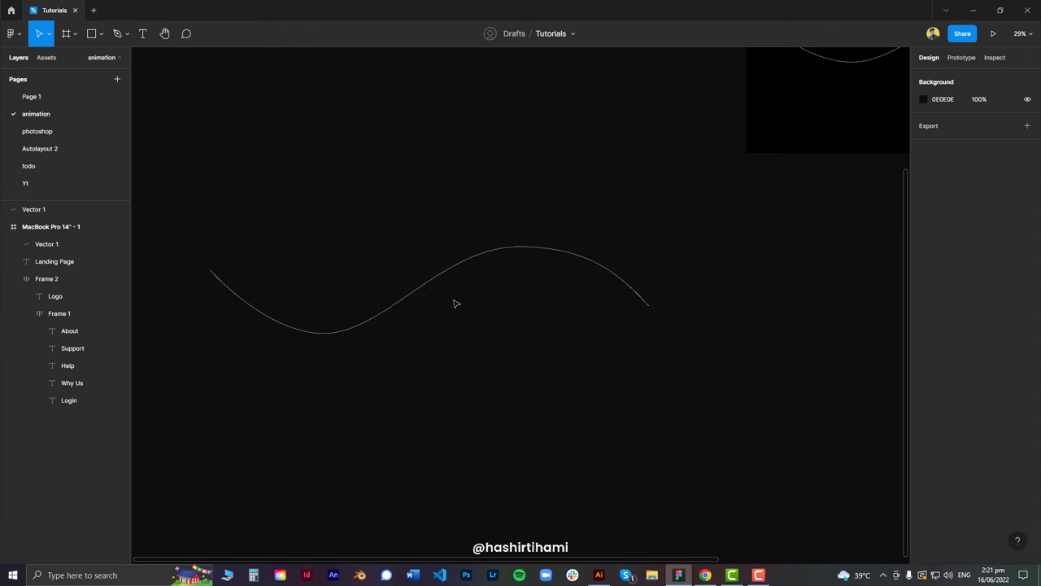
- Draw a 1630 × 358 rectangle covering the full width of the wave
click(100, 34)
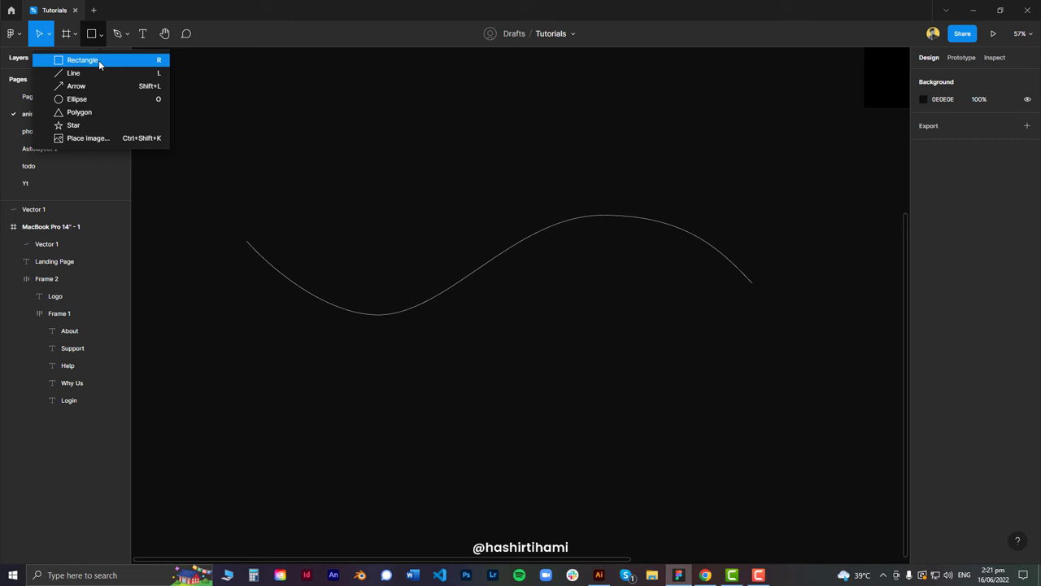
click(98, 60)
drag(209, 151, 439, 267)
mouse_move(694, 381)
mouse_down()
mouse_move(806, 425)
mouse_move(801, 400)
mouse_up()
drag(801, 254, 753, 261)
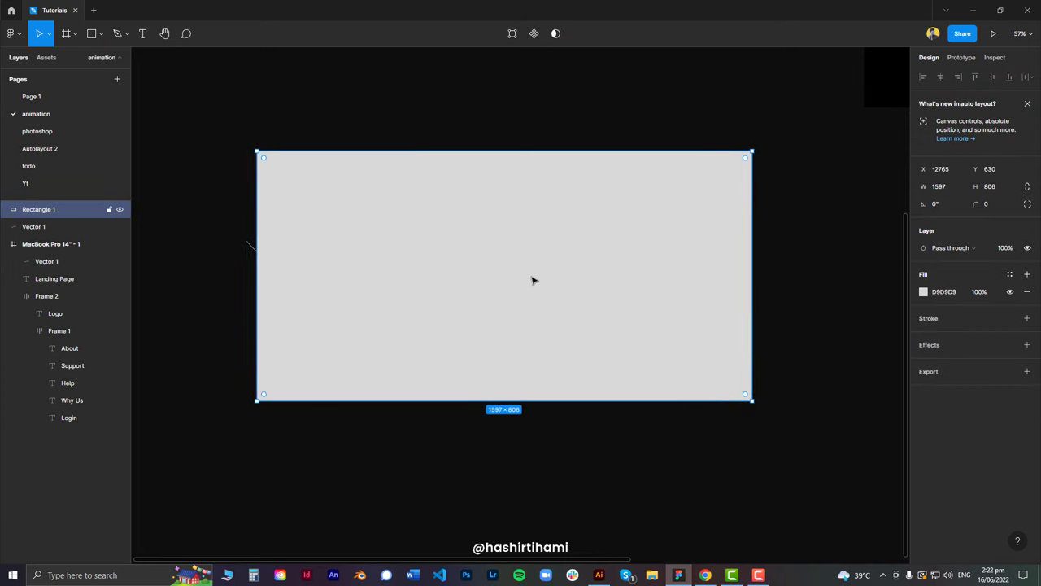
drag(256, 252, 247, 254)
drag(398, 146, 404, 209)
drag(521, 400, 530, 319)
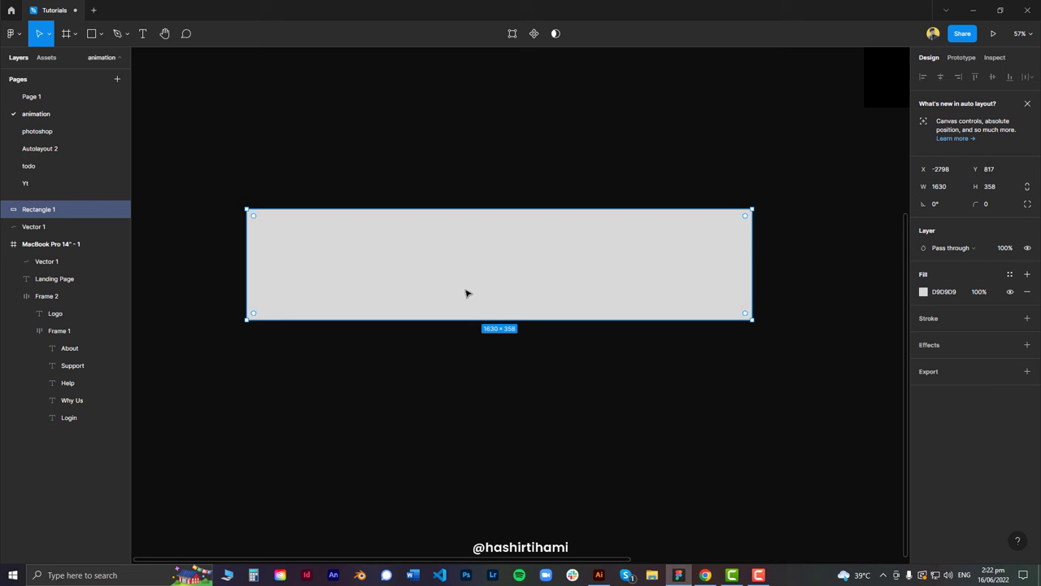
- Fill the rectangle red DF3C3C and select it together with the wave
click(923, 291)
click(898, 304)
drag(898, 305, 876, 311)
click(831, 199)
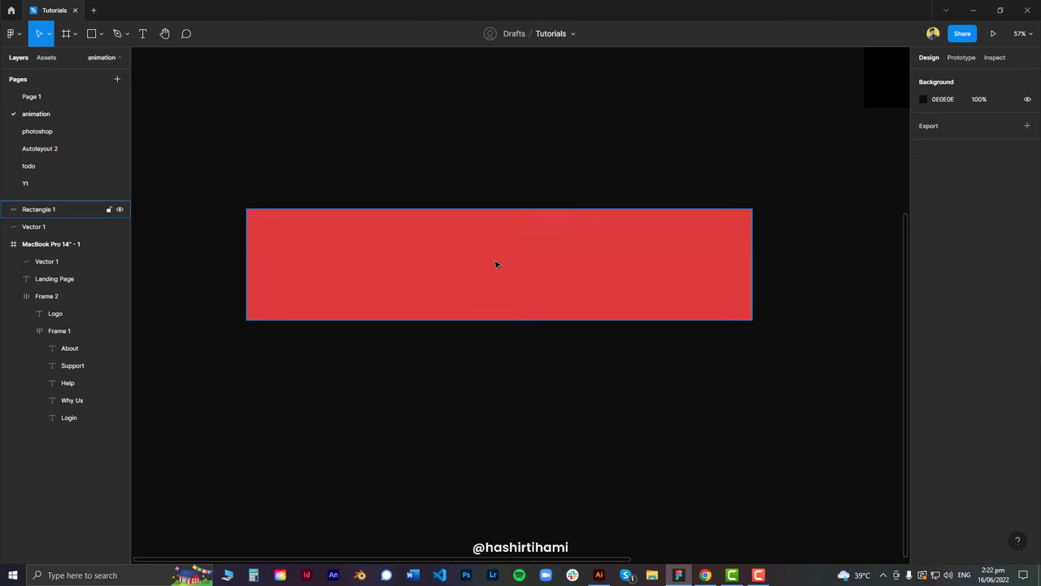
drag(203, 178, 810, 420)
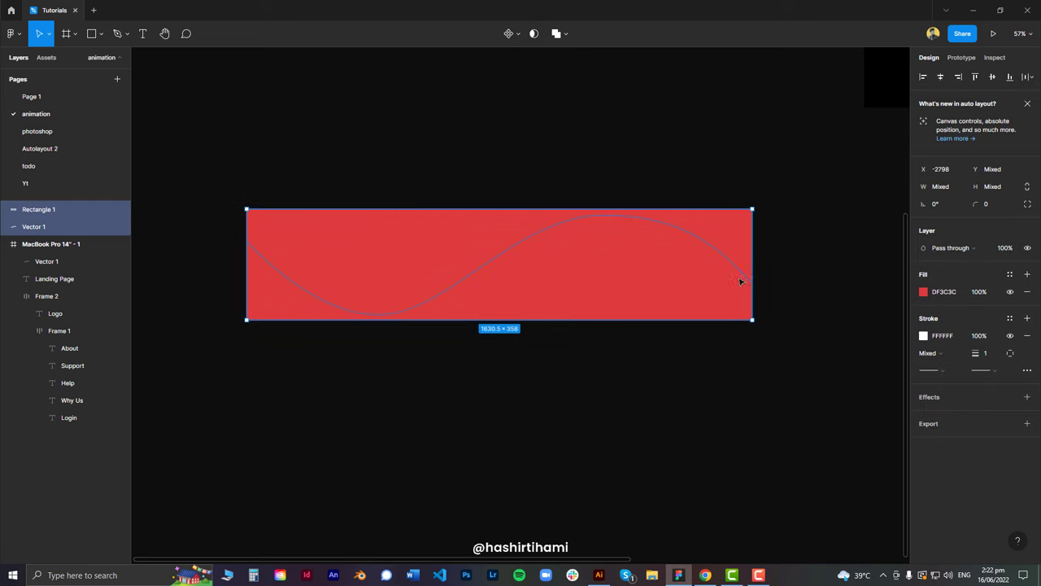
- Mask the wave with the red rectangle and test by sliding the rectangle, then undo
click(534, 33)
click(696, 173)
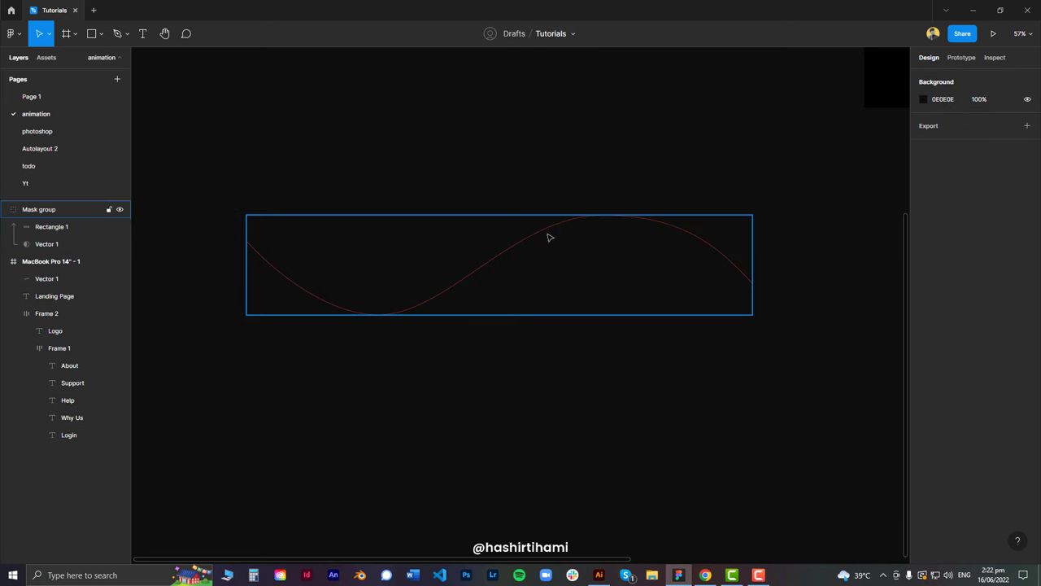
click(50, 228)
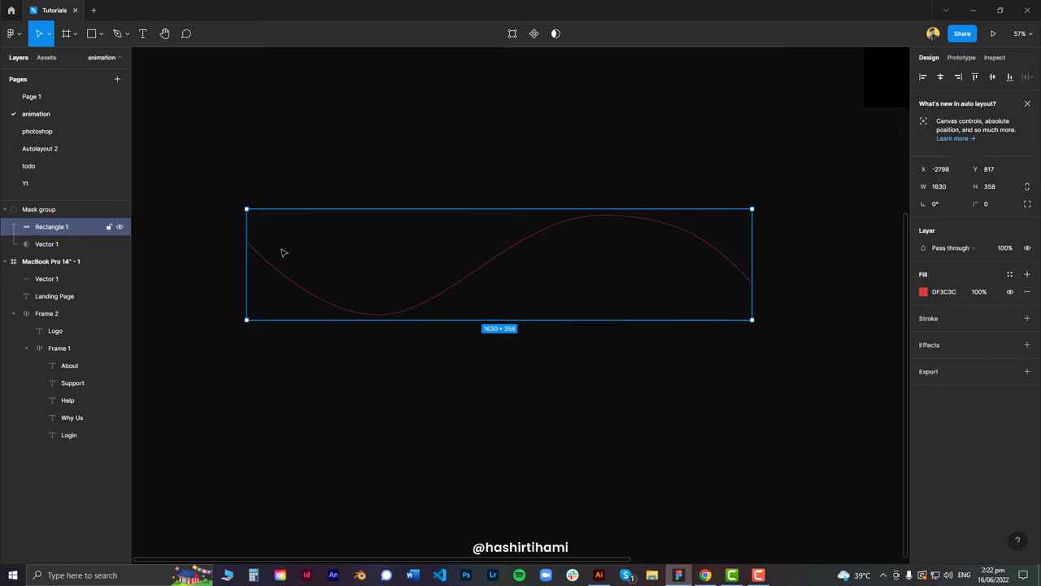
ctrl+scroll(533, 262, down, 1)
mouse_move(693, 256)
mouse_down()
mouse_move(285, 267)
mouse_move(488, 275)
mouse_move(714, 266)
mouse_move(696, 263)
mouse_move(704, 268)
mouse_up()
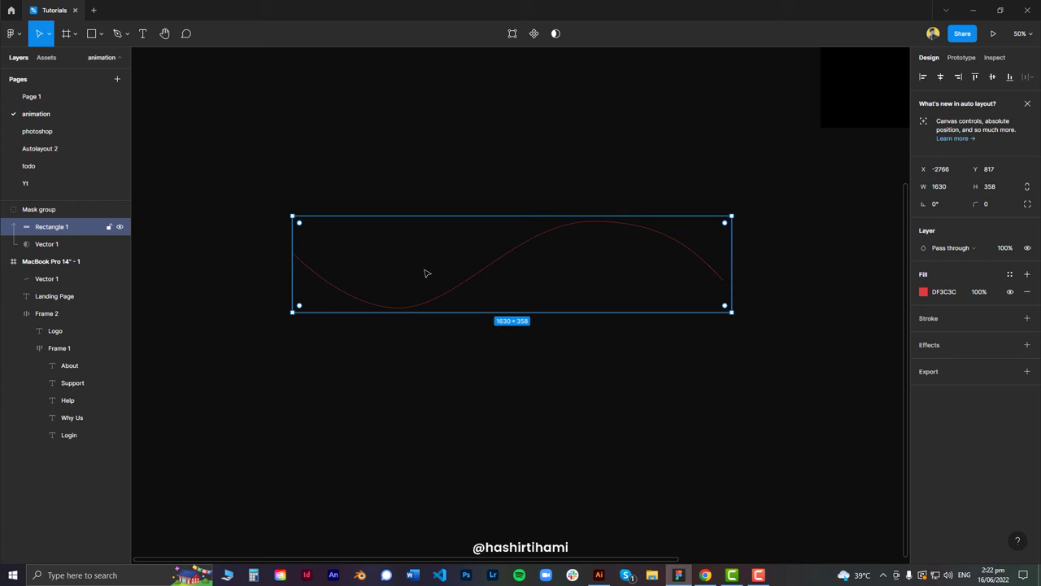
scroll(426, 274, up, 1)
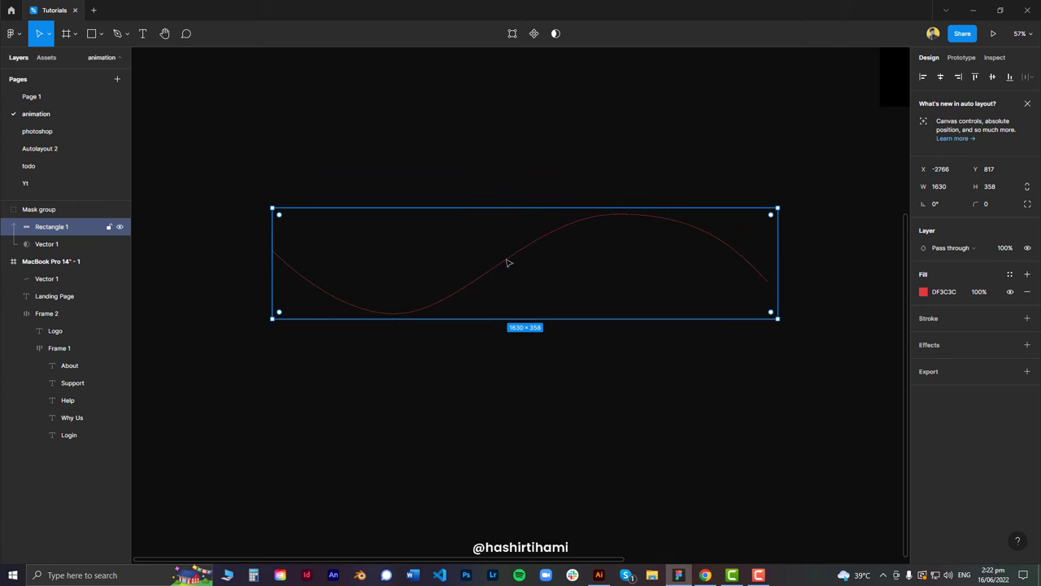
key(ctrl+z)
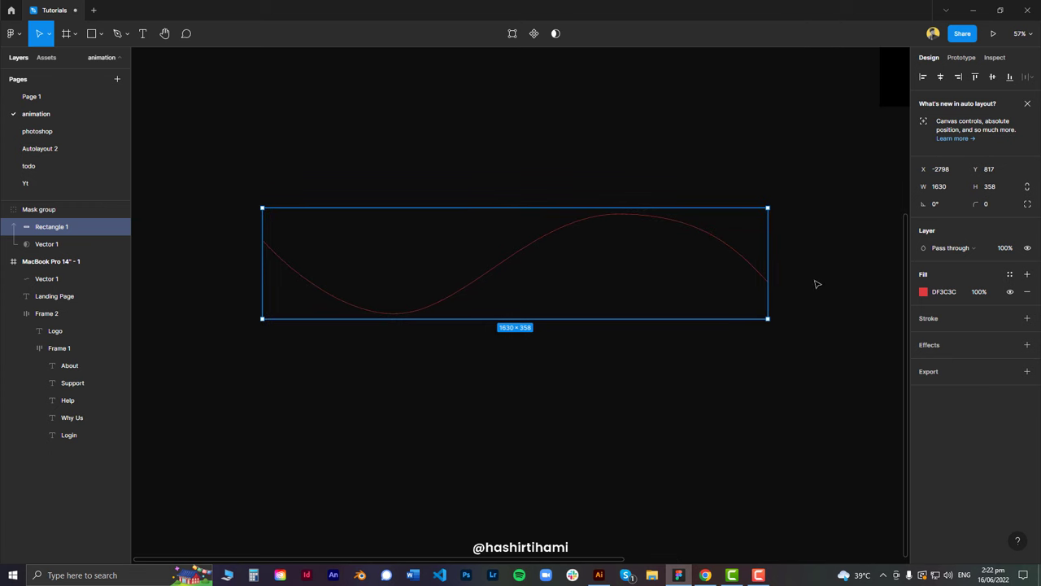
click(817, 284)
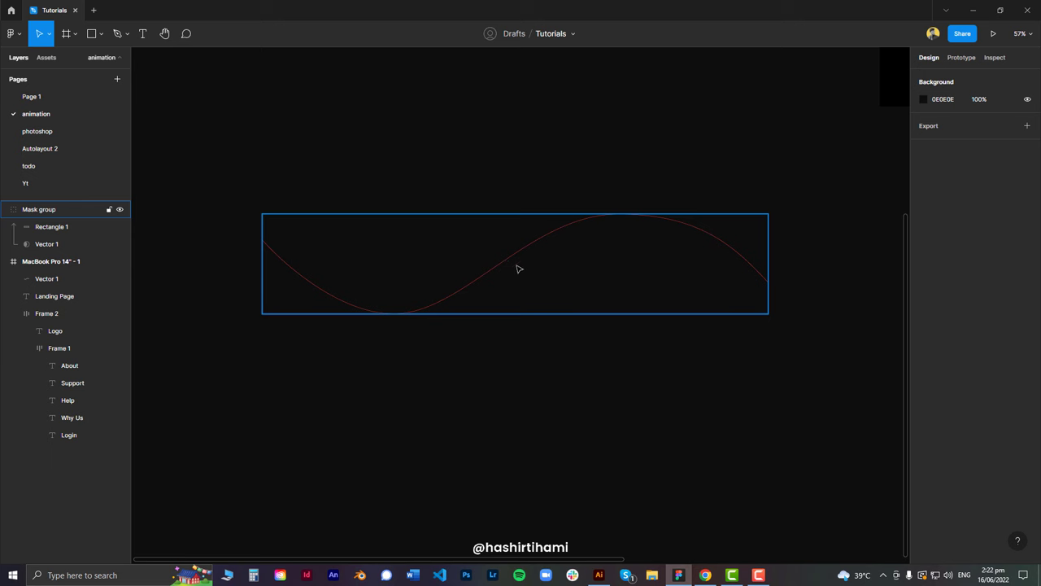
- Select the whole Mask group and convert it into a component
click(43, 239)
click(502, 257)
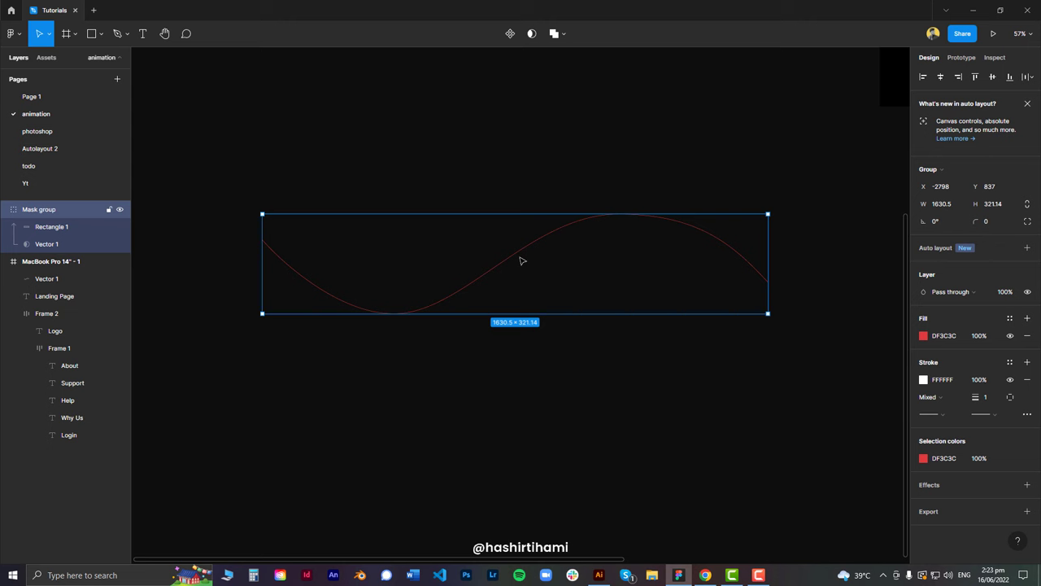
click(510, 34)
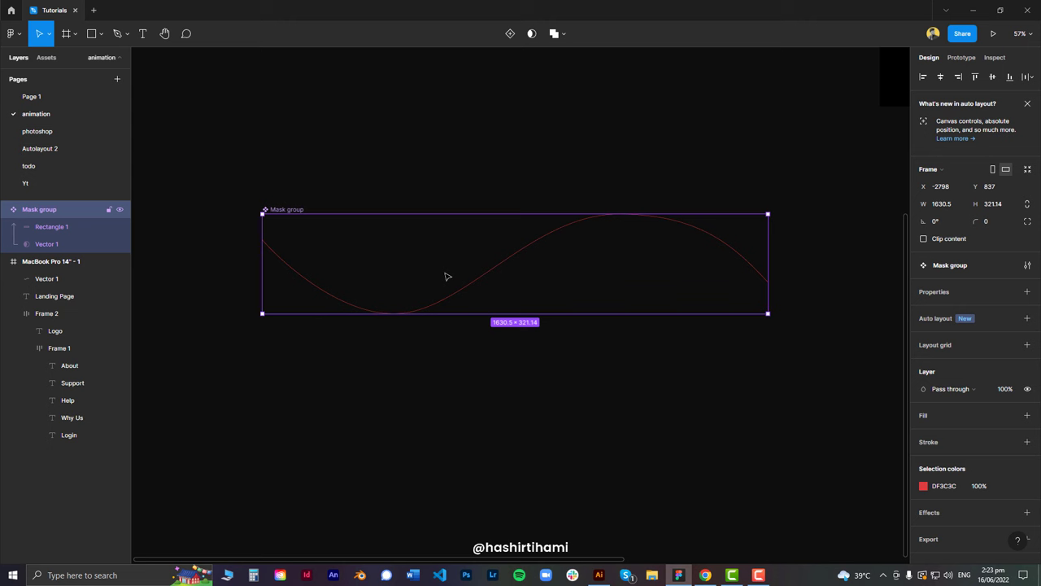
- Add Variant2 to the Mask group component and select the Default variant
click(510, 34)
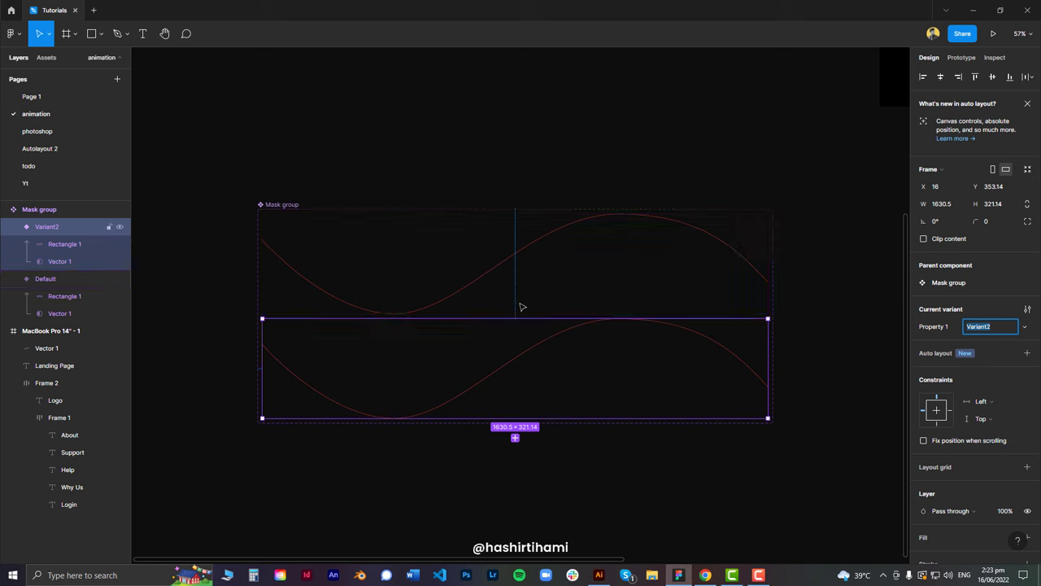
click(498, 264)
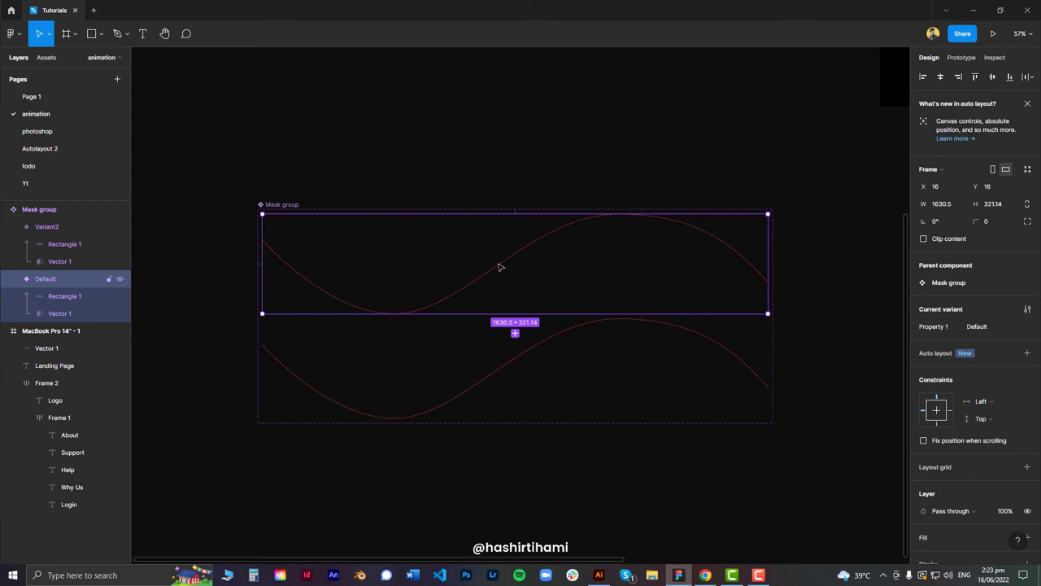
- Move the Default variant's Rectangle 1 mask left to X -1634, hiding the wave
click(68, 300)
drag(754, 260, 233, 266)
drag(299, 256, 272, 251)
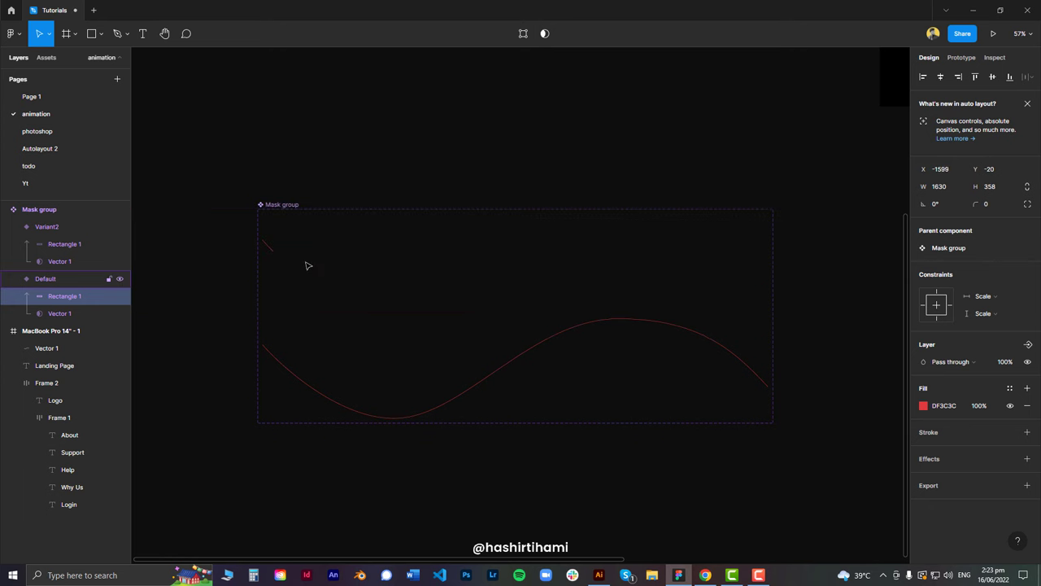
key(Left)
key(Left)
key(Left)
key(Left)
key(Left)
key(Left)
key(Left)
key(Left)
key(Left)
key(Left)
key(Left)
key(Left)
key(Left)
key(Left)
key(Left)
key(Left)
key(Left)
key(Left)
key(Left)
key(Left)
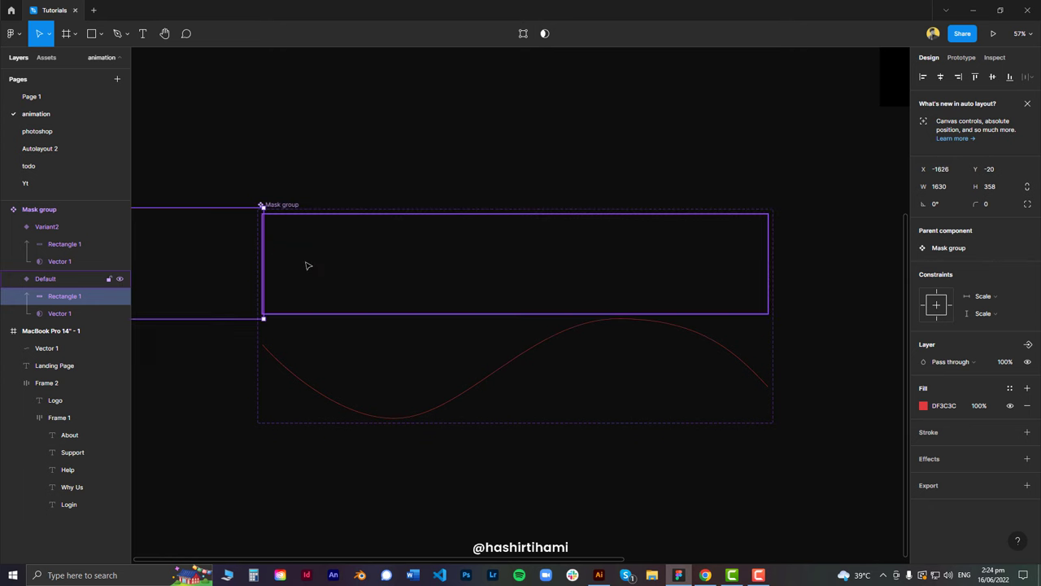
key(Left)
key(Left)
key(Left)
key(Left)
key(Left)
key(Left)
key(Left)
key(Left)
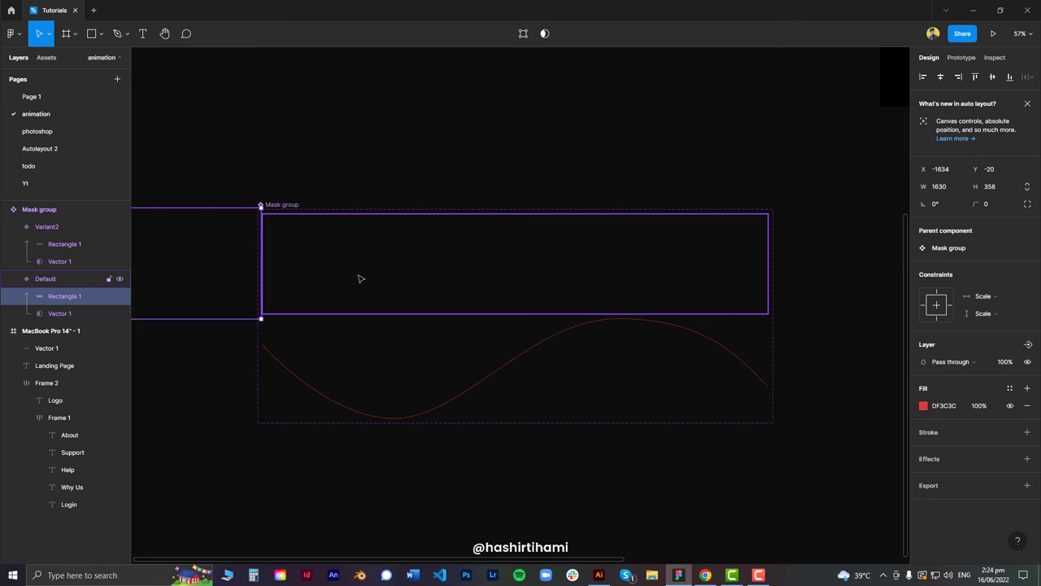
- Compare the Default and Variant2 frames and select Variant2's mask rectangle
drag(250, 247, 360, 235)
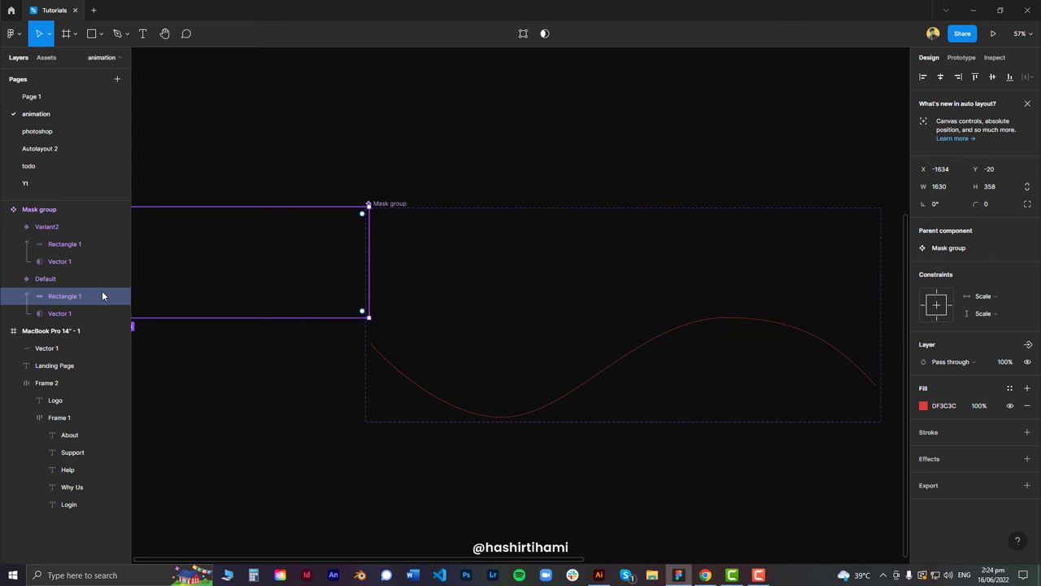
drag(488, 291, 428, 260)
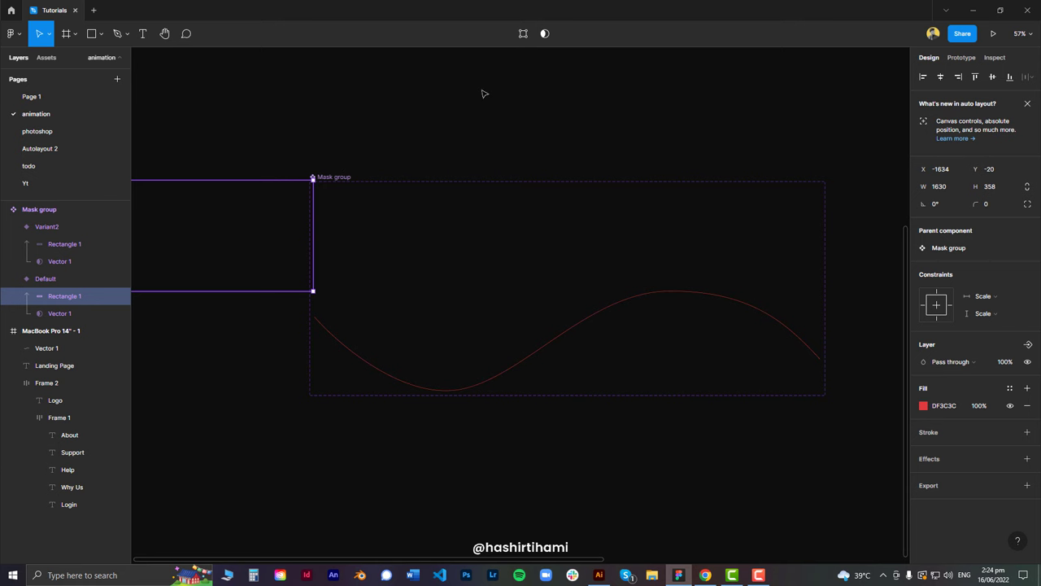
click(454, 230)
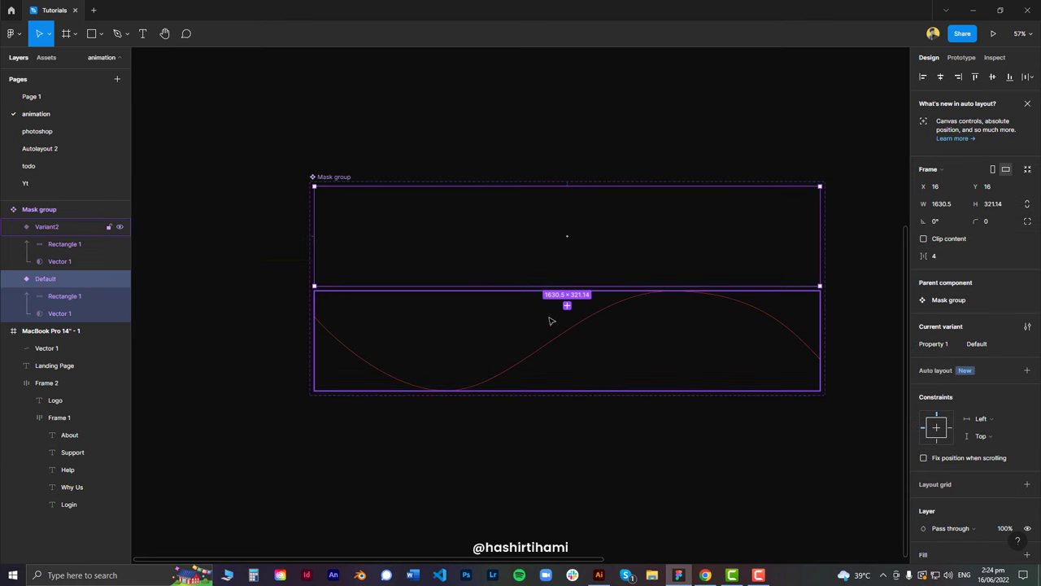
click(558, 341)
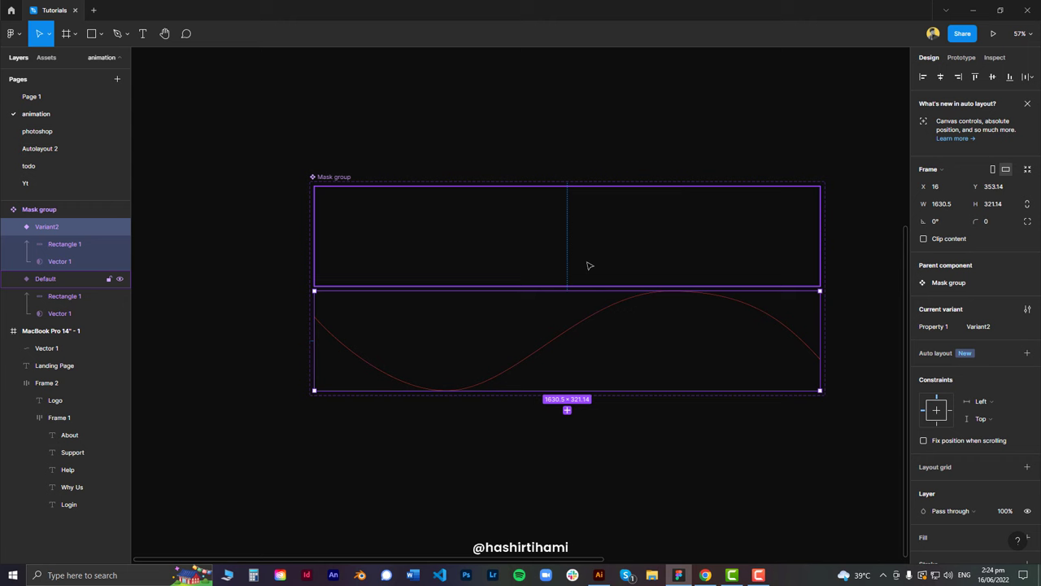
click(590, 265)
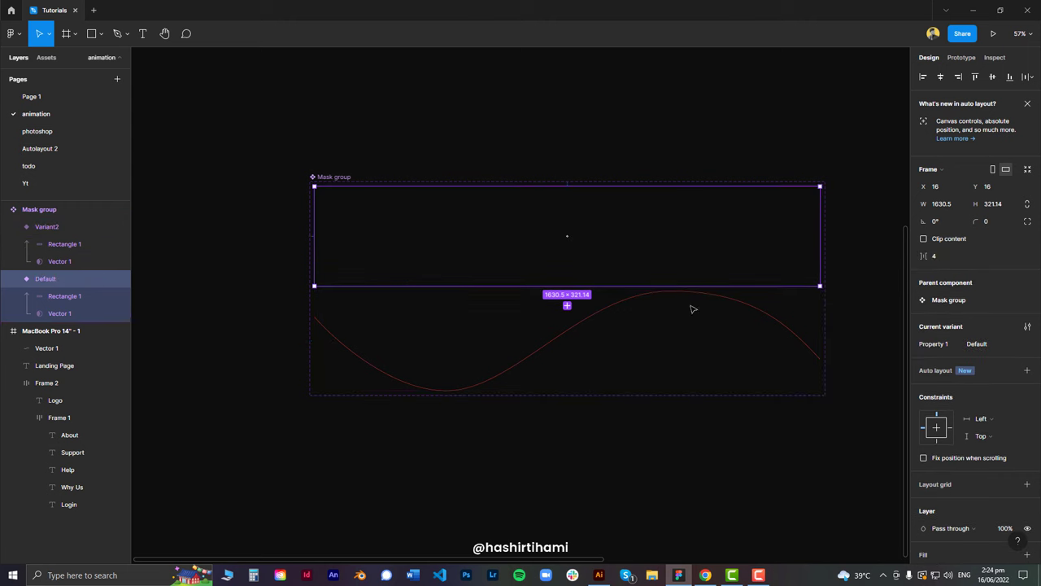
click(58, 243)
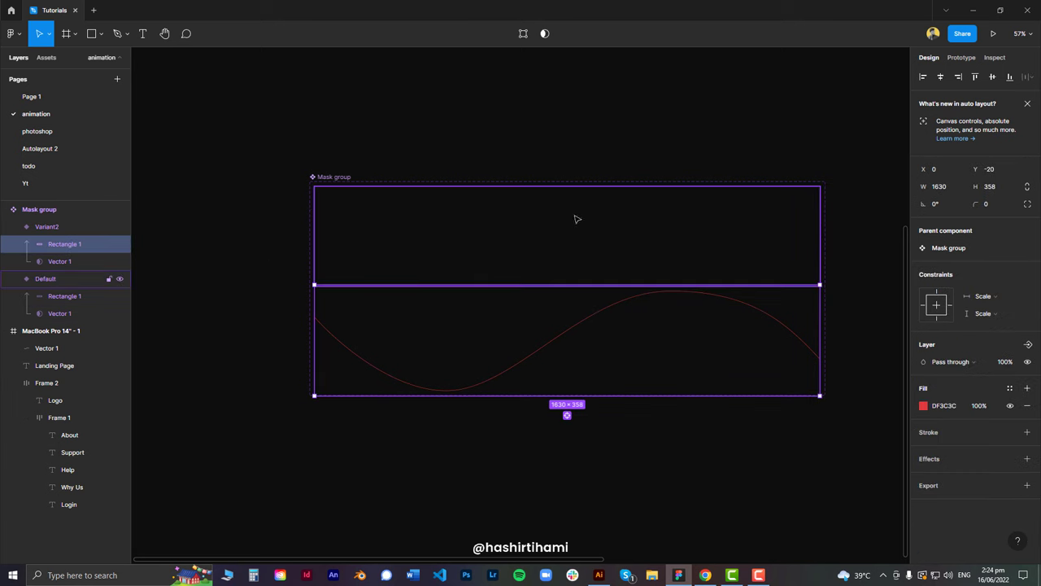
- Link the Default variant to Variant2 in the Prototype panel
click(634, 223)
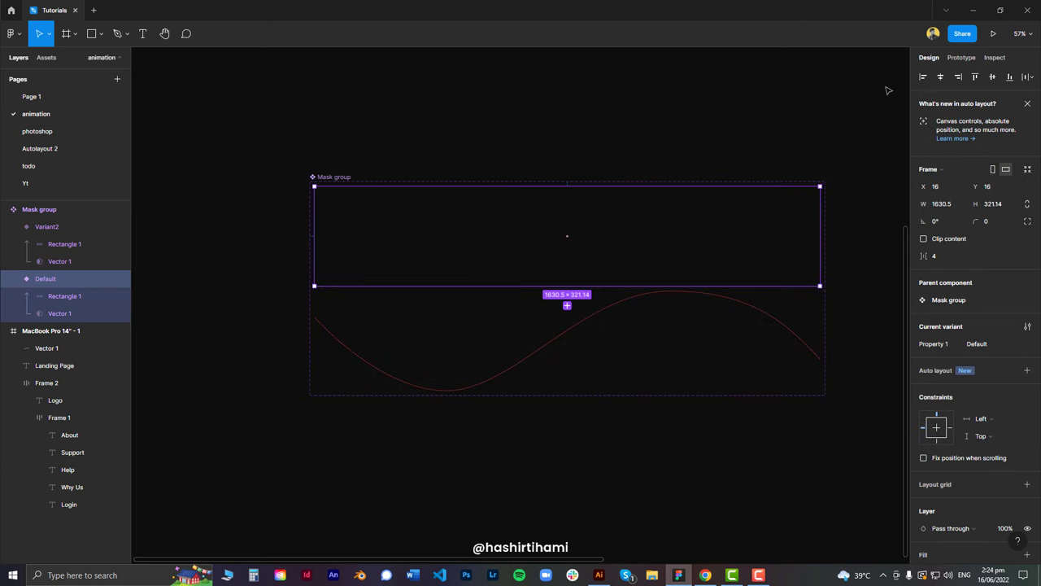
click(964, 59)
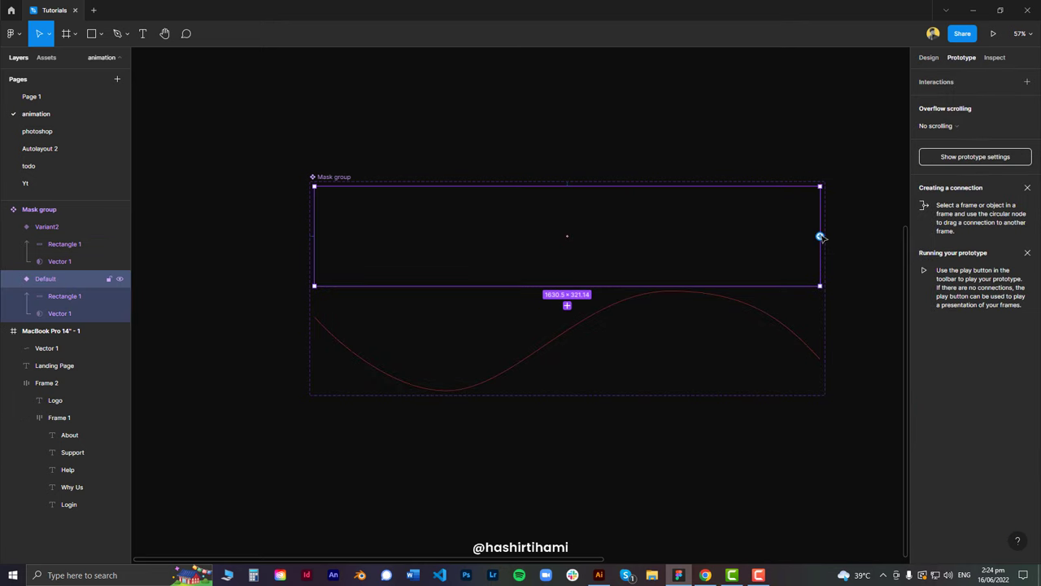
drag(820, 236, 591, 334)
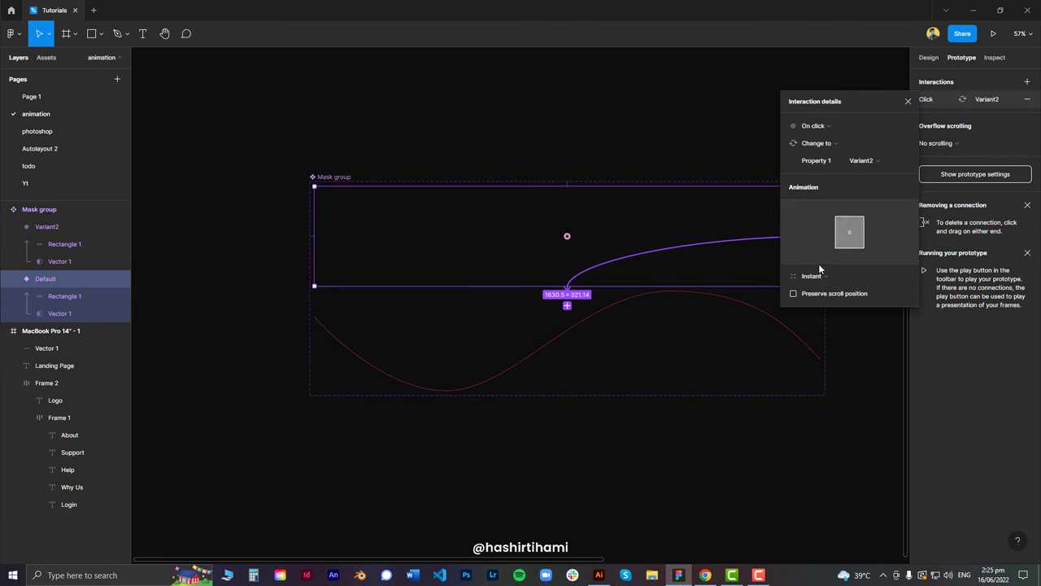
- Set the interaction to On click with a Smart animate transition
click(822, 127)
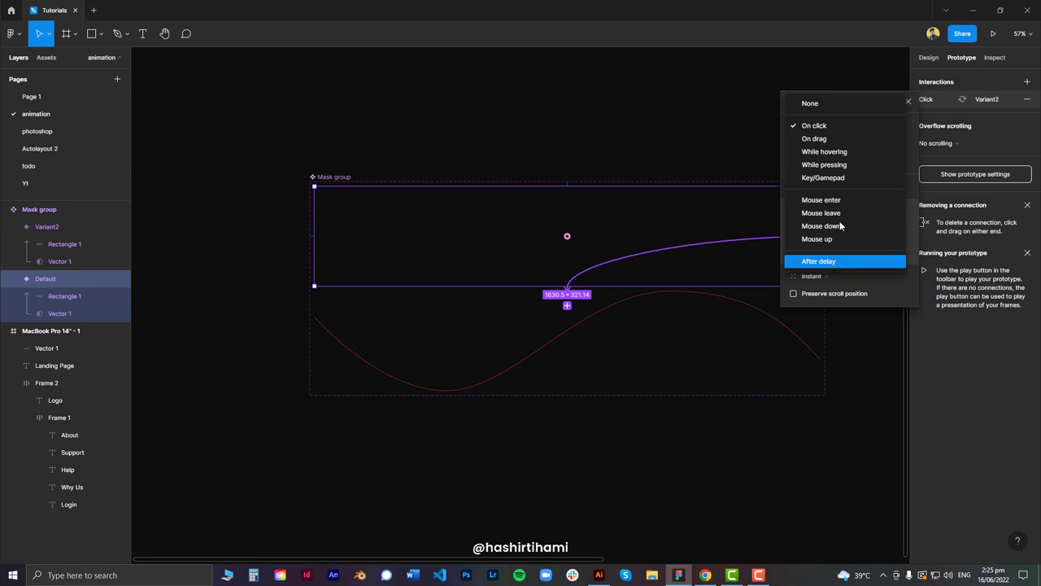
click(816, 126)
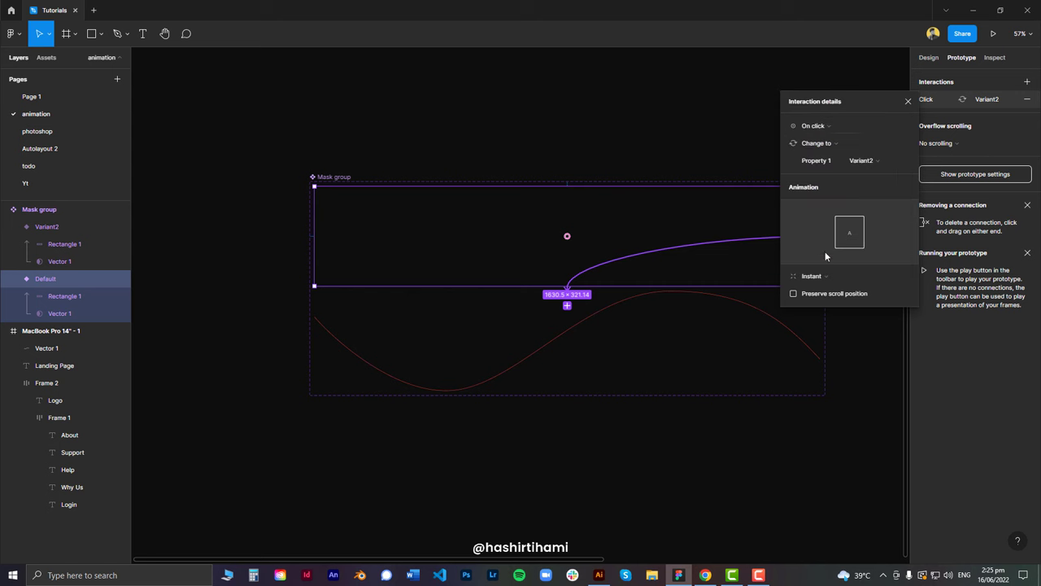
click(821, 276)
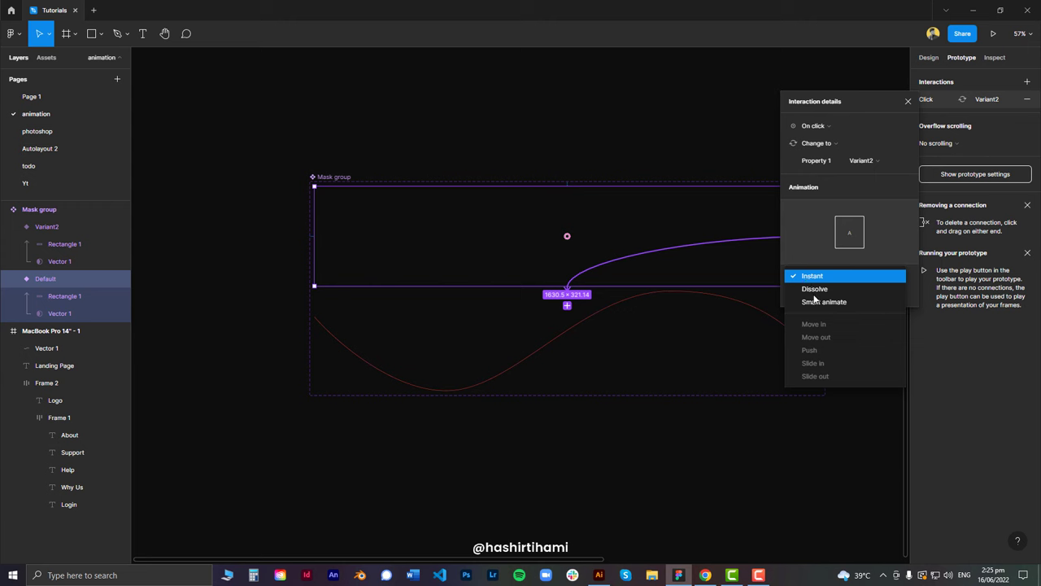
click(823, 301)
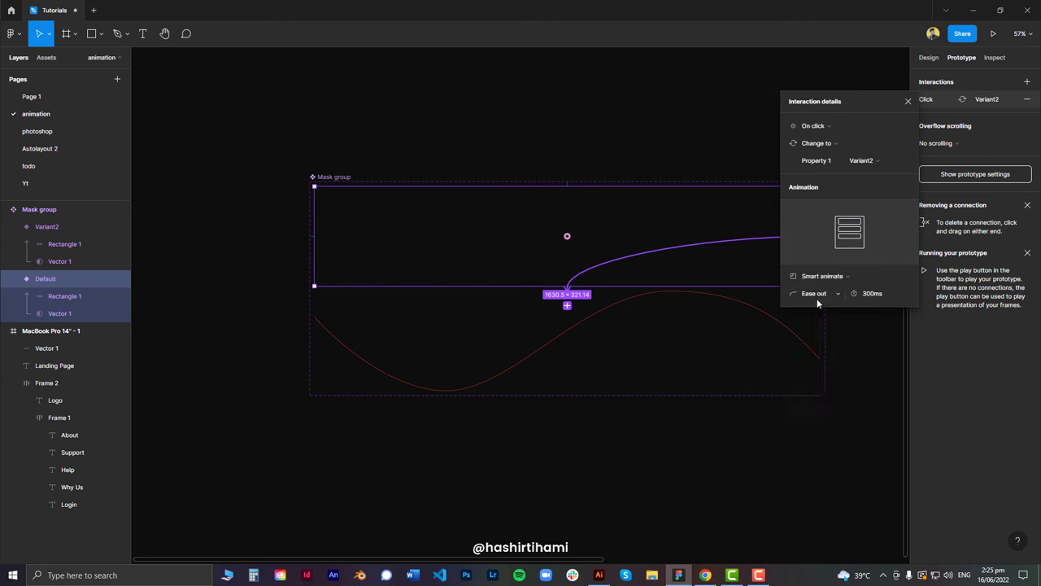
click(910, 102)
click(932, 58)
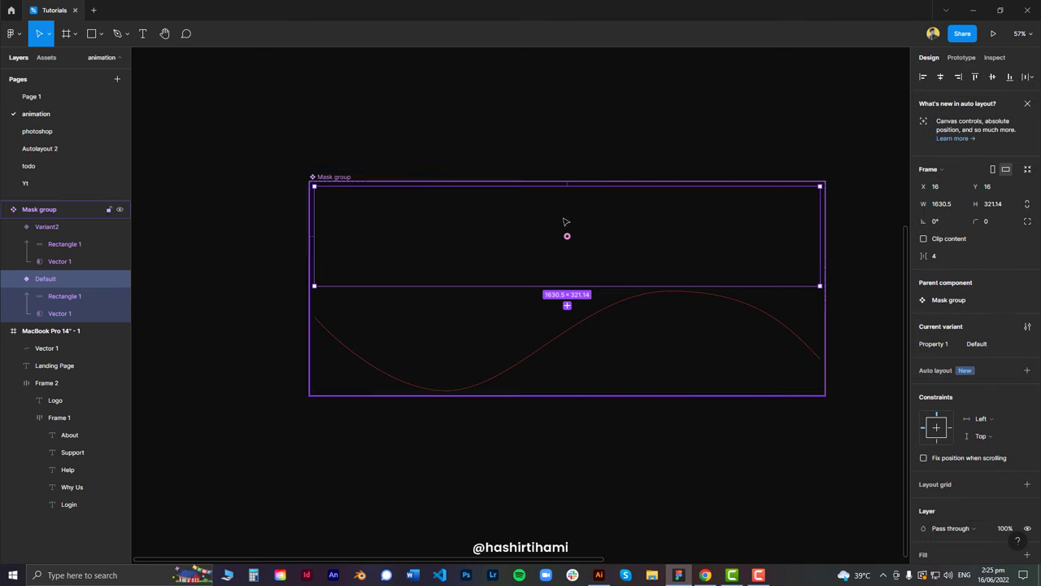
- Delete the old blue wave from the landing page
click(667, 149)
click(626, 236)
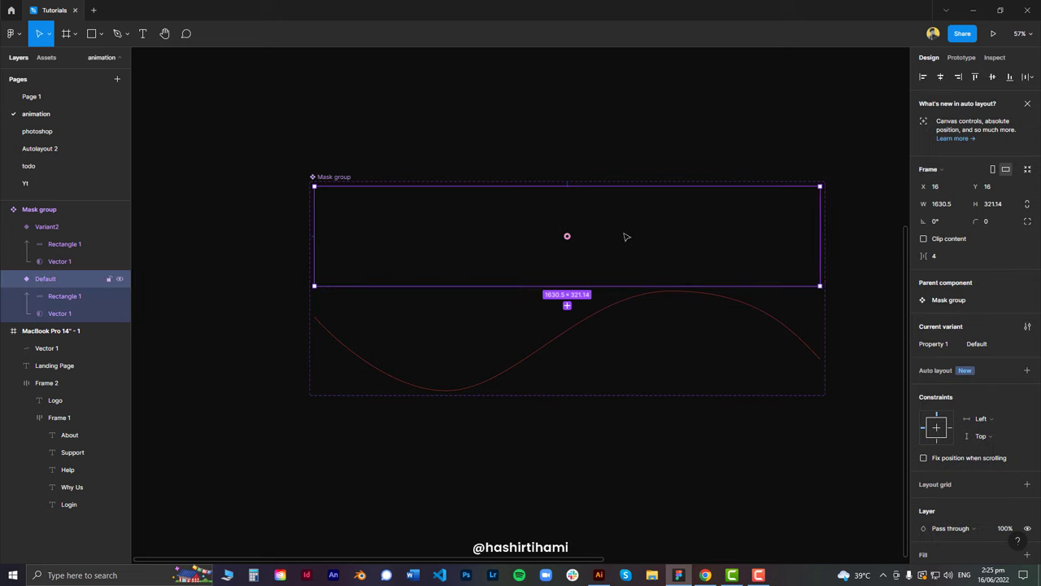
click(688, 154)
scroll(783, 149, up, 5)
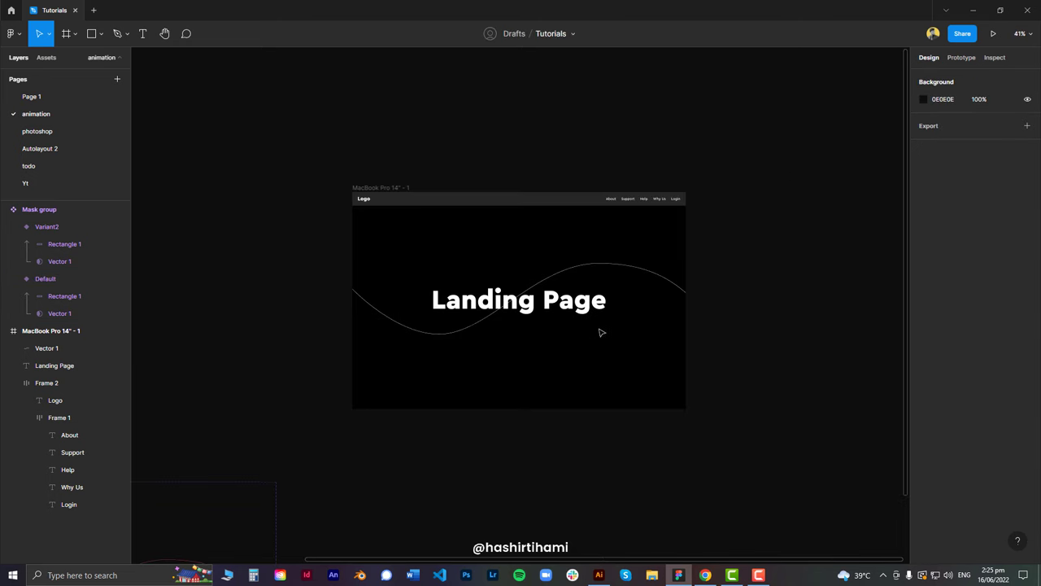
click(630, 265)
key(Delete)
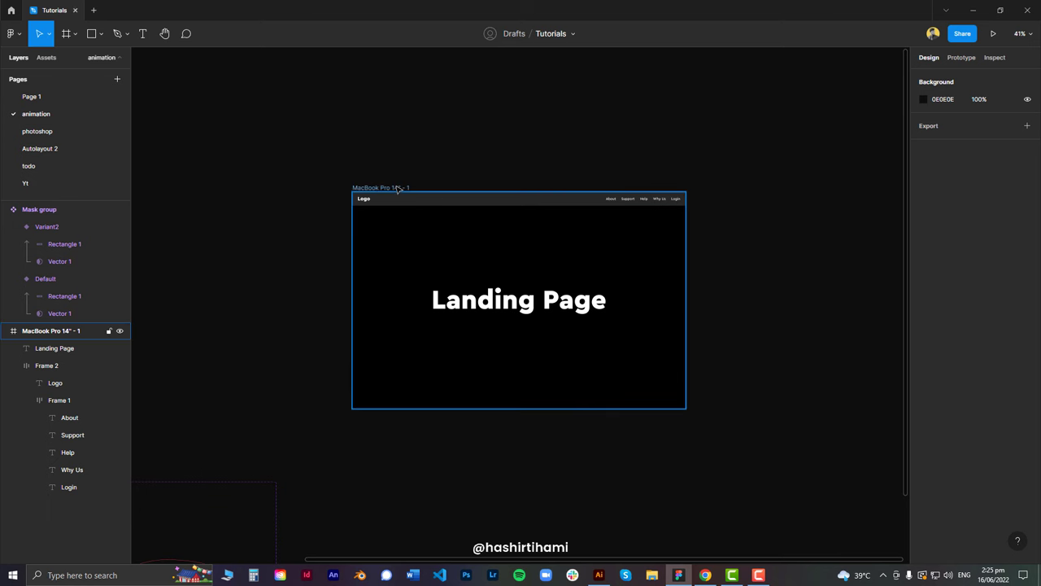
- Paste the Mask group instance into the frame, send it to back, and position it behind the heading
click(623, 321)
scroll(623, 320, up, 5)
key(ctrl+v)
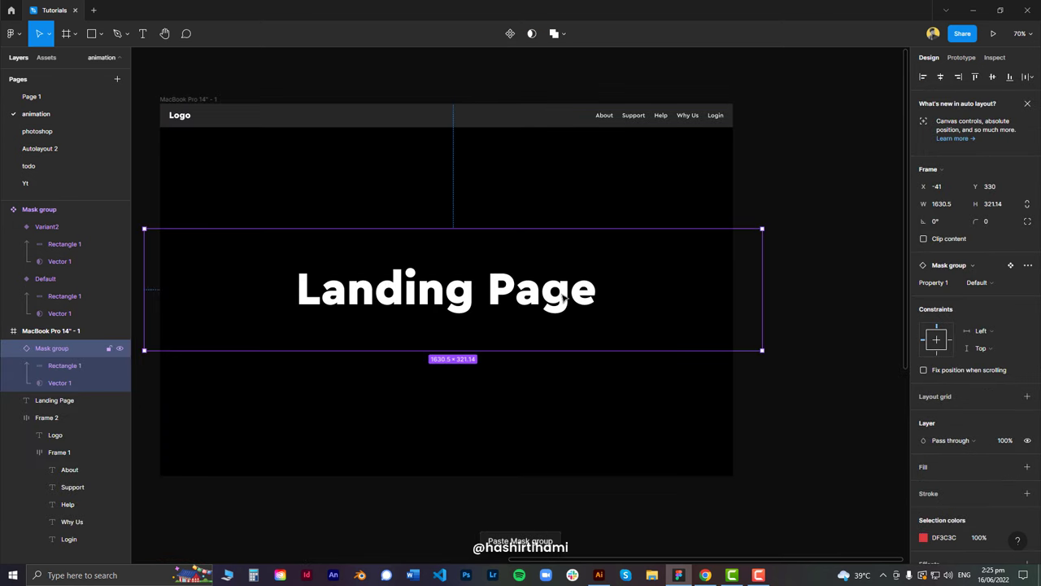
key(ctrl+shift+bracketleft)
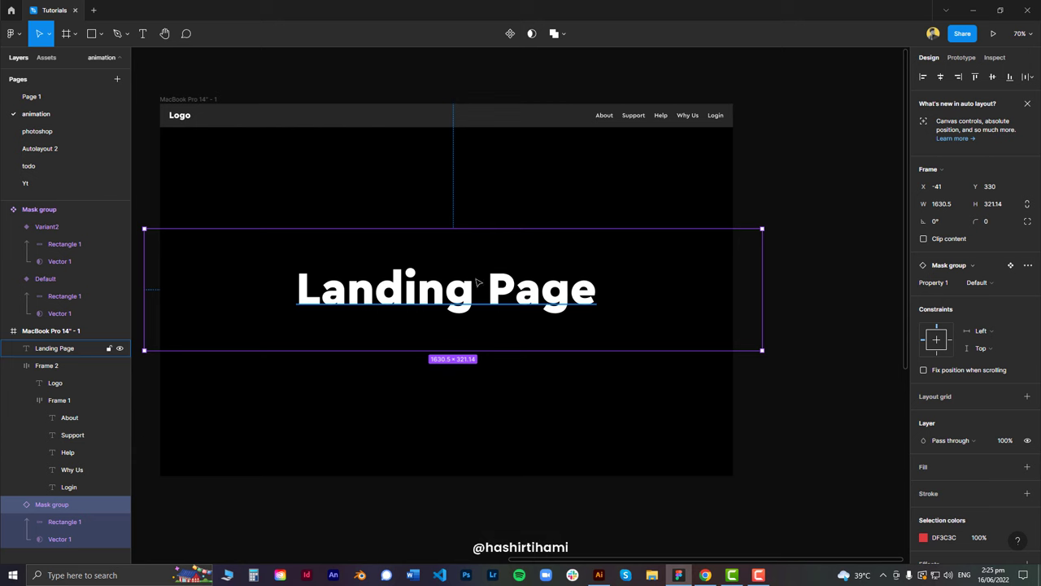
key(shift+Up)
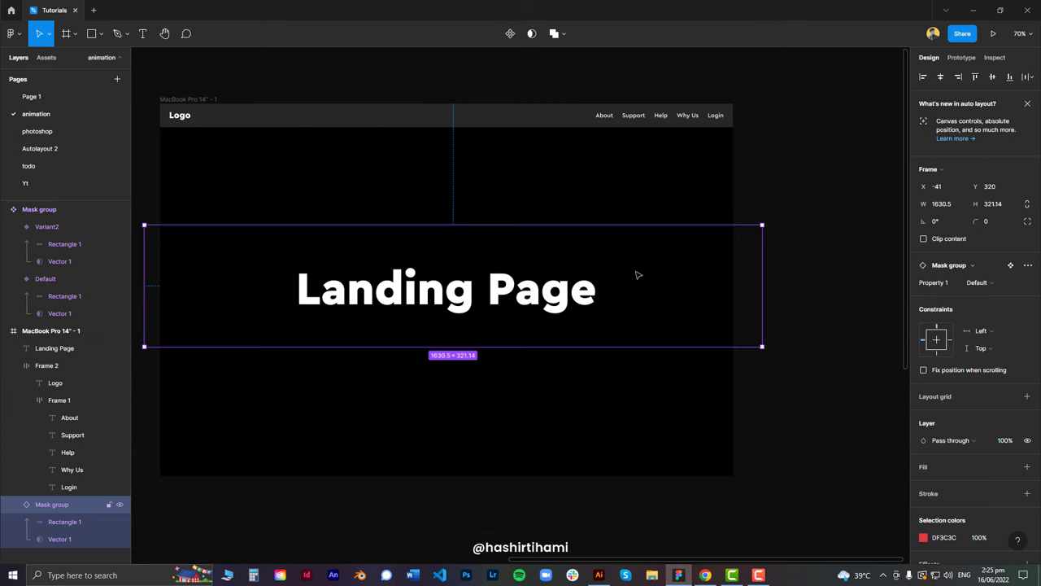
drag(642, 278, 659, 278)
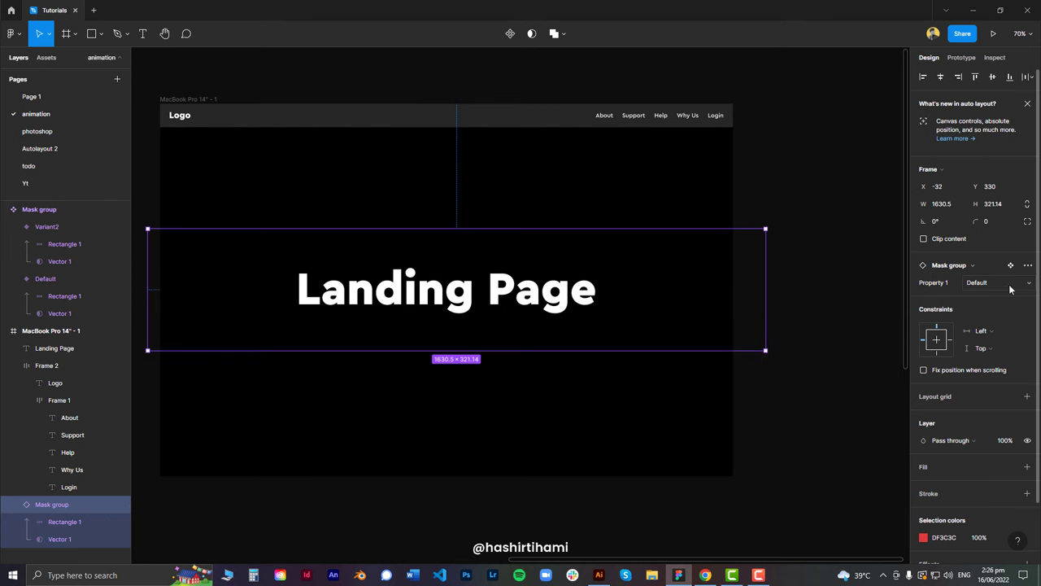
- Switch the instance's Property 1 to Variant2 and back to Default
click(1002, 285)
click(992, 297)
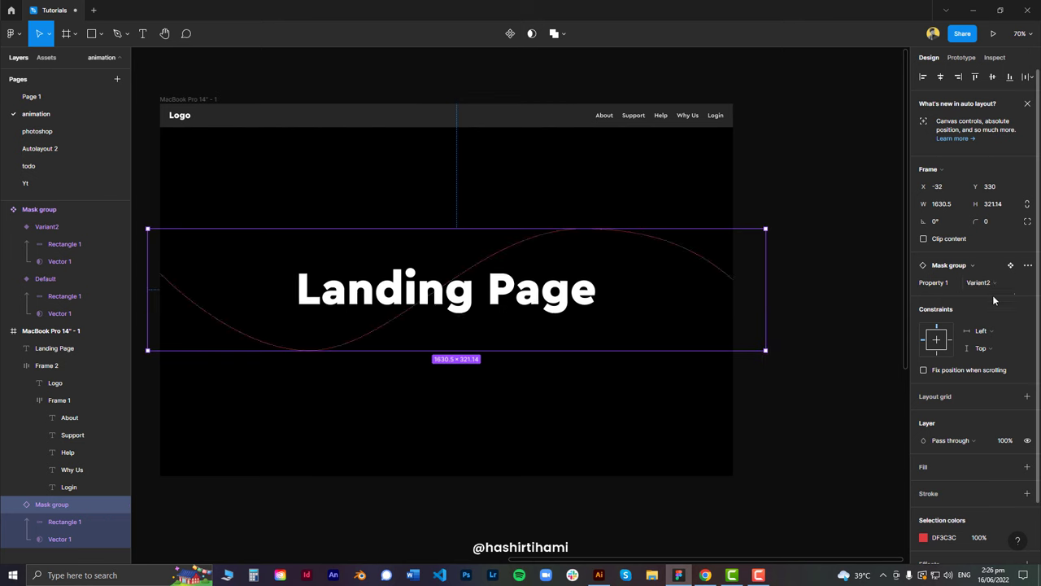
click(637, 271)
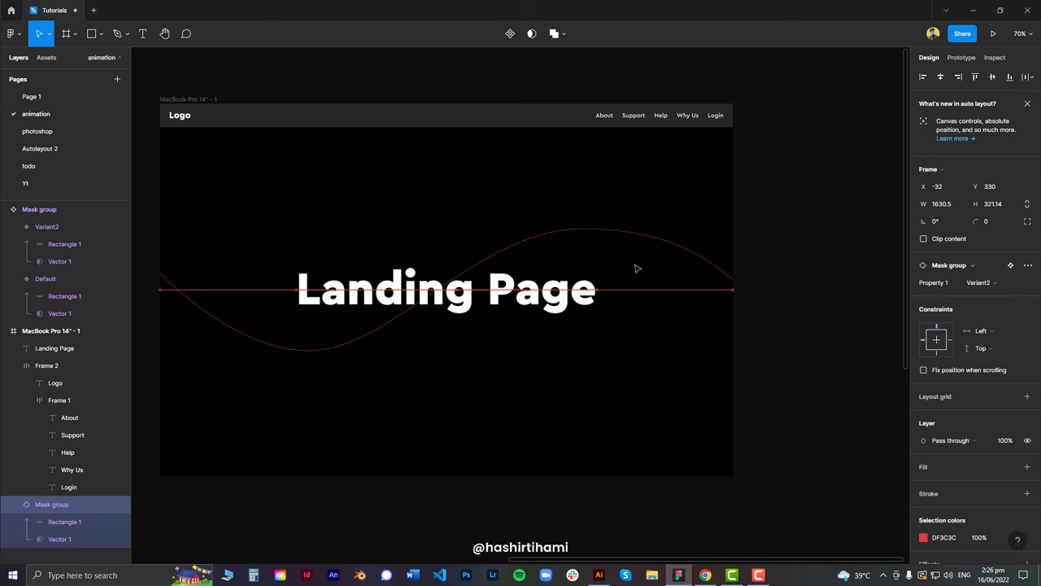
click(988, 286)
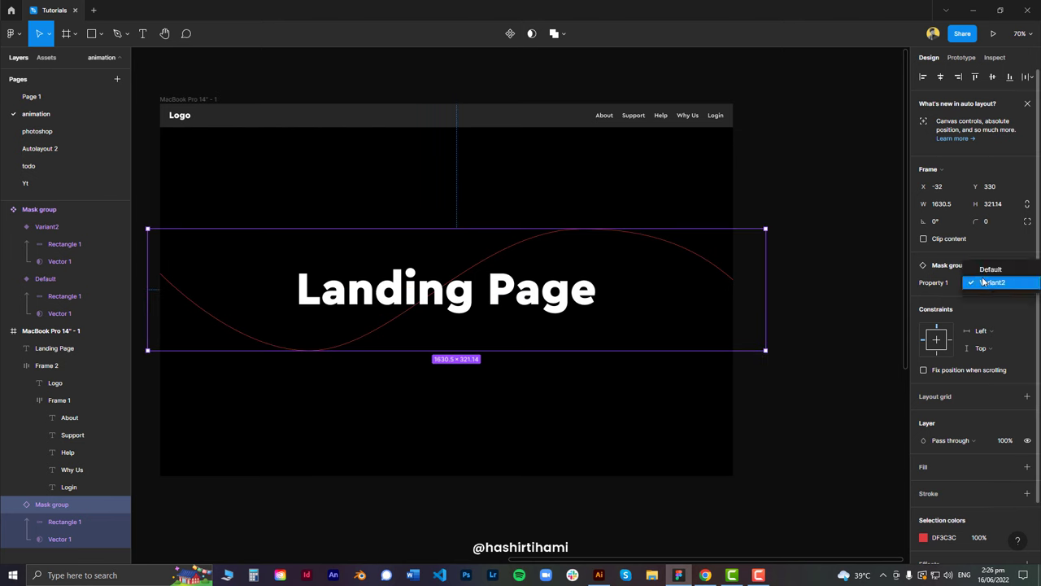
click(536, 271)
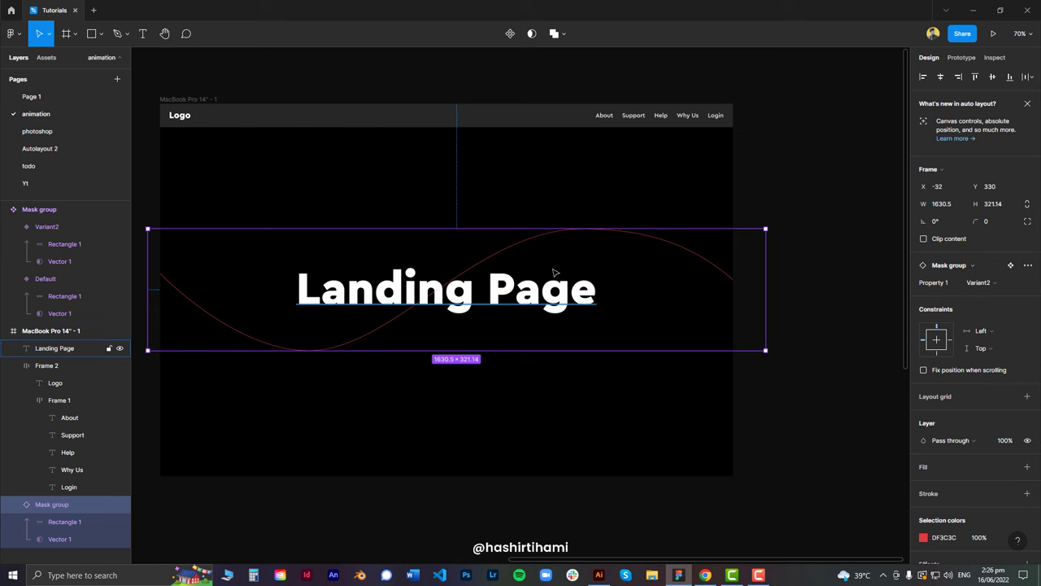
click(984, 284)
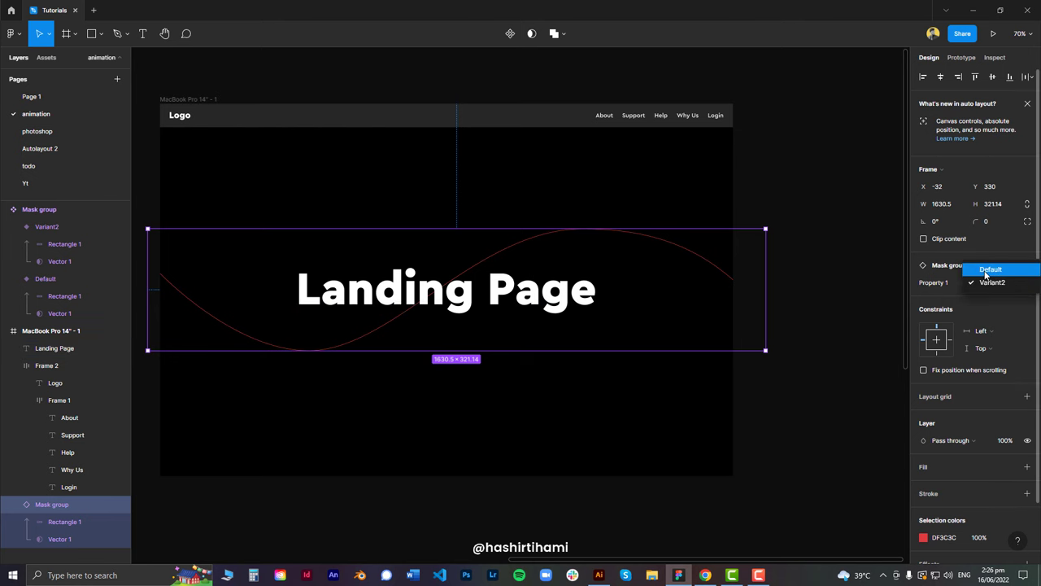
click(987, 271)
click(818, 263)
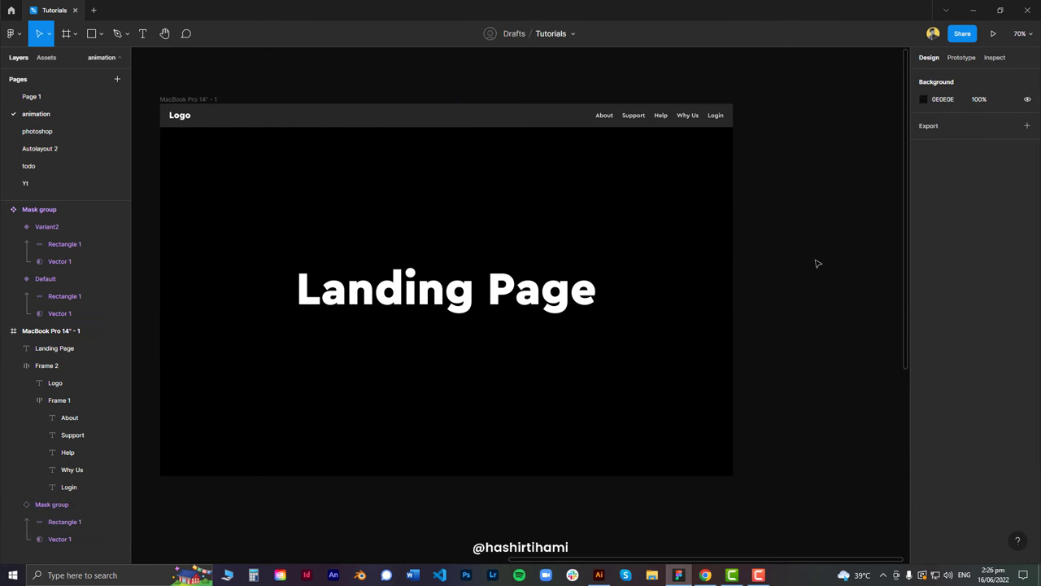
- Preview Variant2 once more, then leave the instance on Default and select the frame
click(695, 257)
click(977, 282)
click(976, 296)
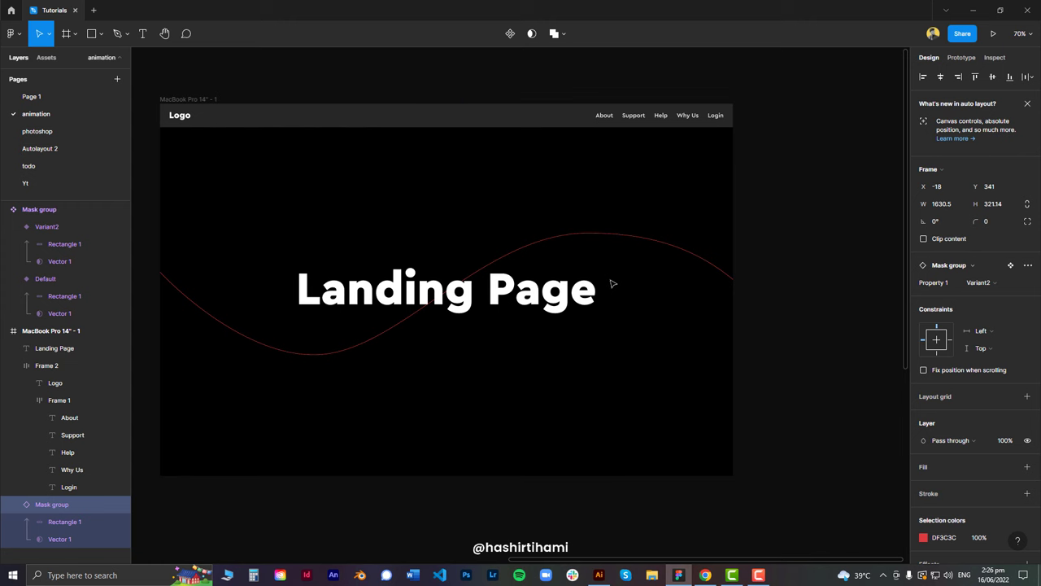
click(614, 284)
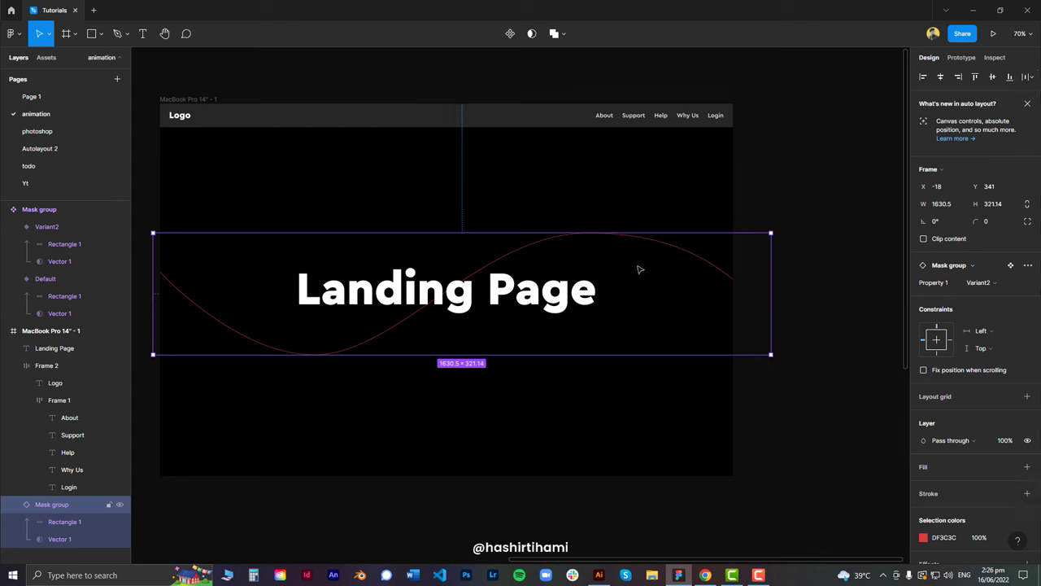
click(984, 283)
click(992, 270)
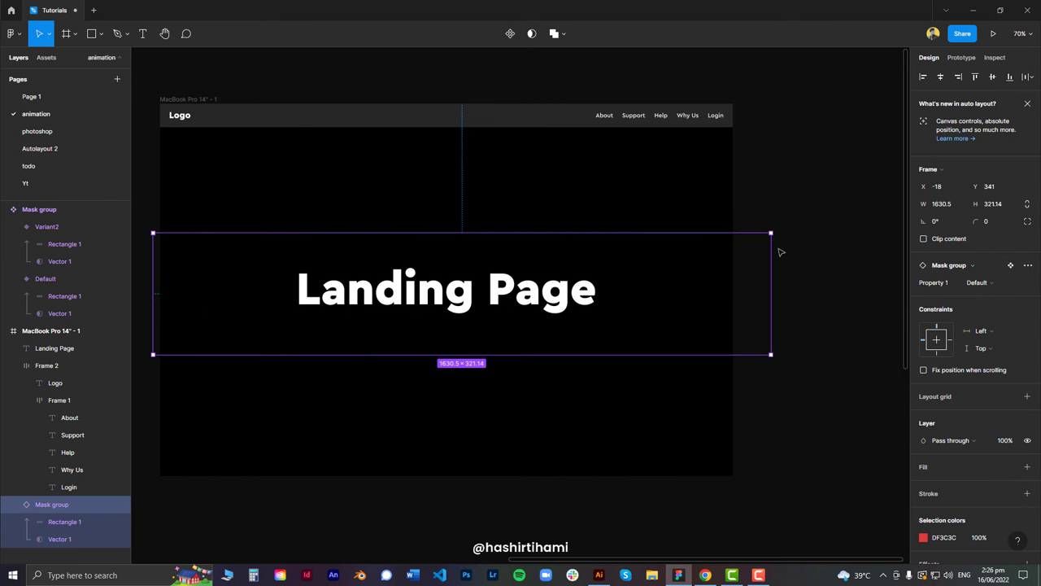
click(807, 231)
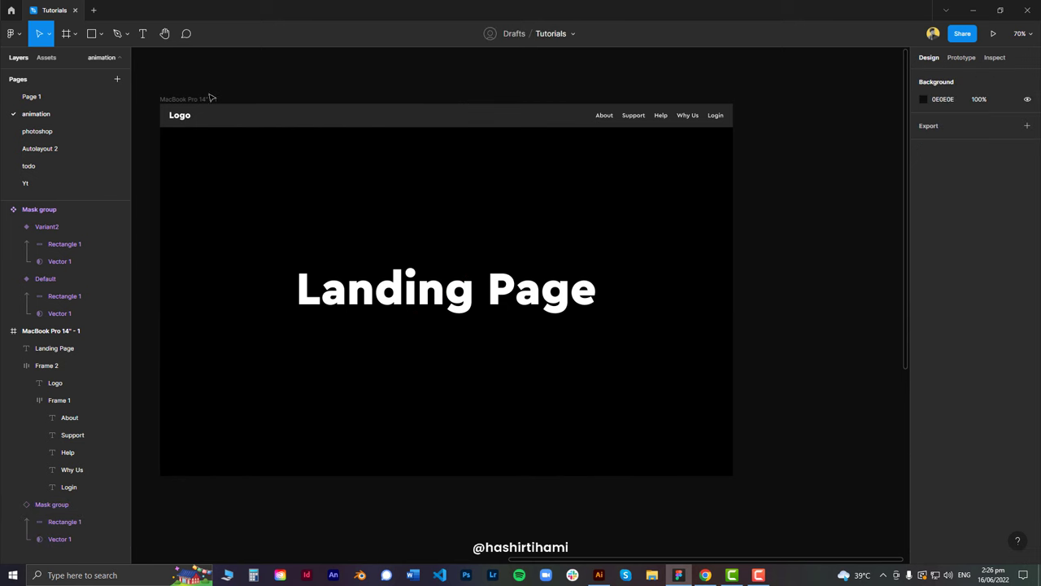
click(209, 99)
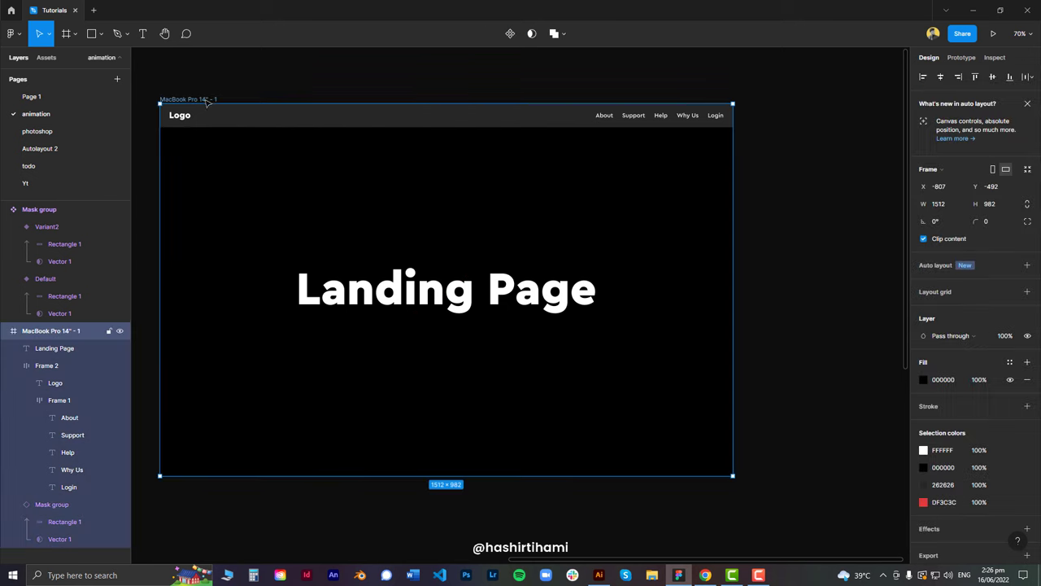
- Preview the landing-page prototype to watch the red wave reveal, then return to the design file
click(993, 35)
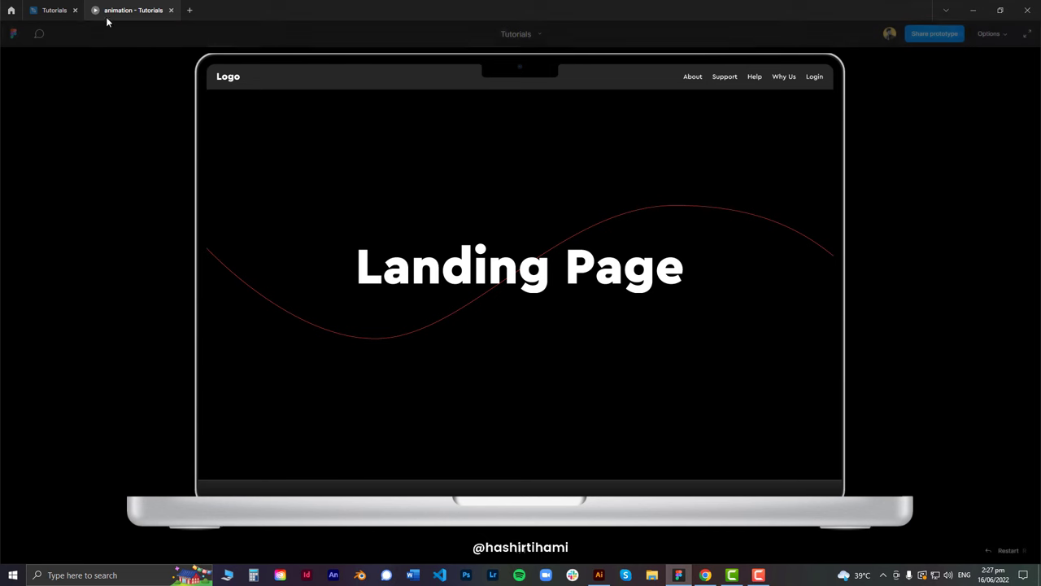
click(54, 13)
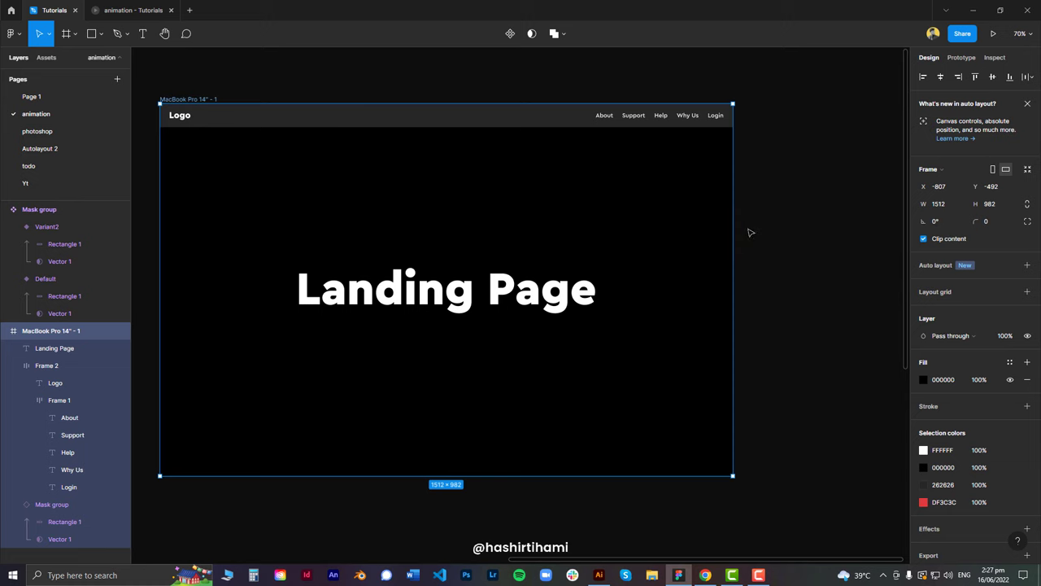
- Review the wave's Default-to-Variant2 Smart animate click interaction in the Prototype tab
click(748, 230)
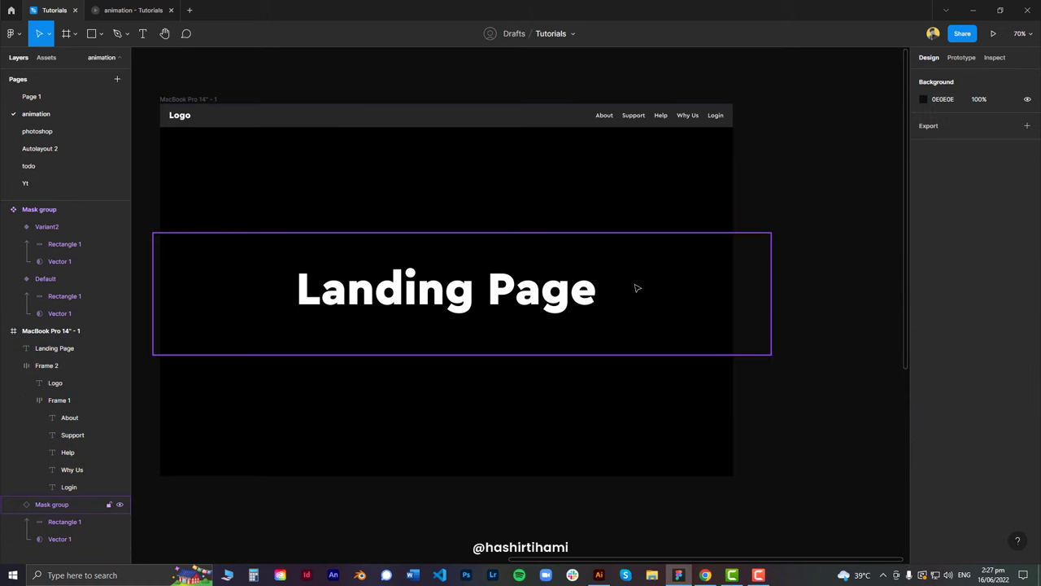
scroll(636, 287, down, 5)
scroll(622, 261, left, 3)
scroll(622, 260, down, 2)
scroll(569, 295, up, 6)
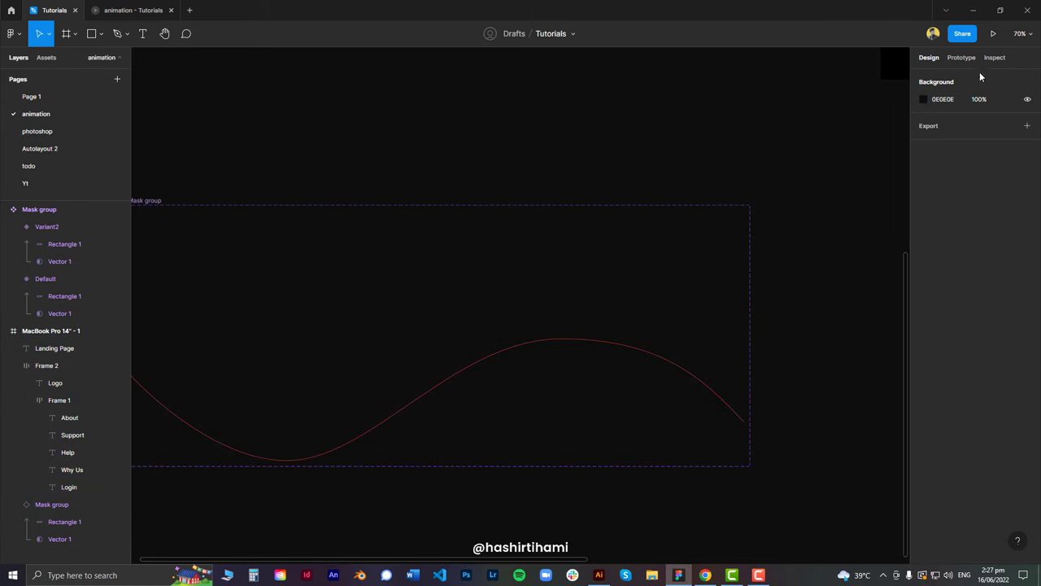
click(961, 57)
scroll(732, 159, down, 1)
scroll(732, 159, left, 2)
click(540, 261)
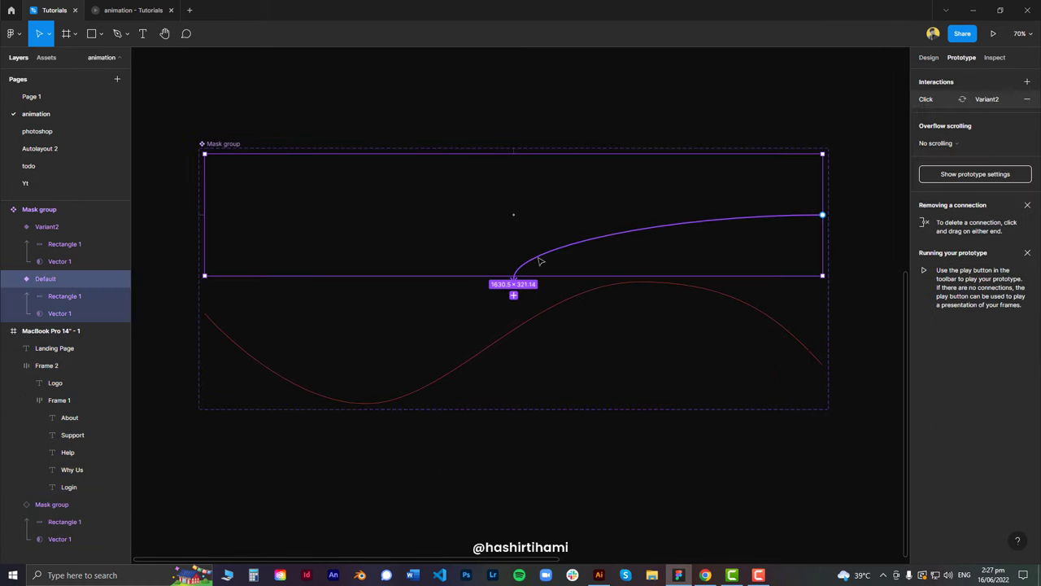
click(539, 261)
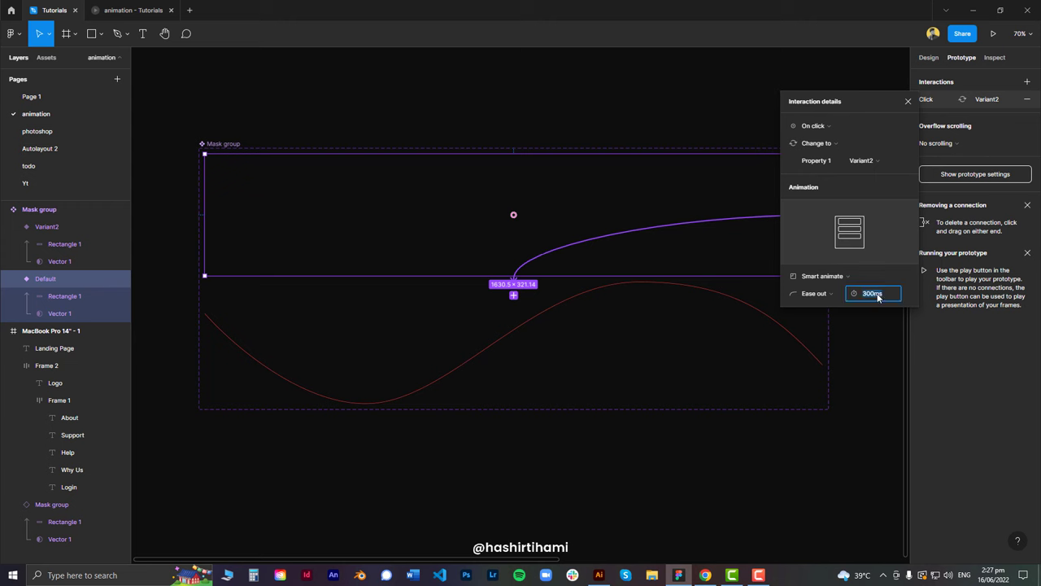
click(908, 101)
- Select the MacBook landing page frame to bring up its prototype settings
scroll(613, 209, down, 5)
drag(592, 296, 539, 375)
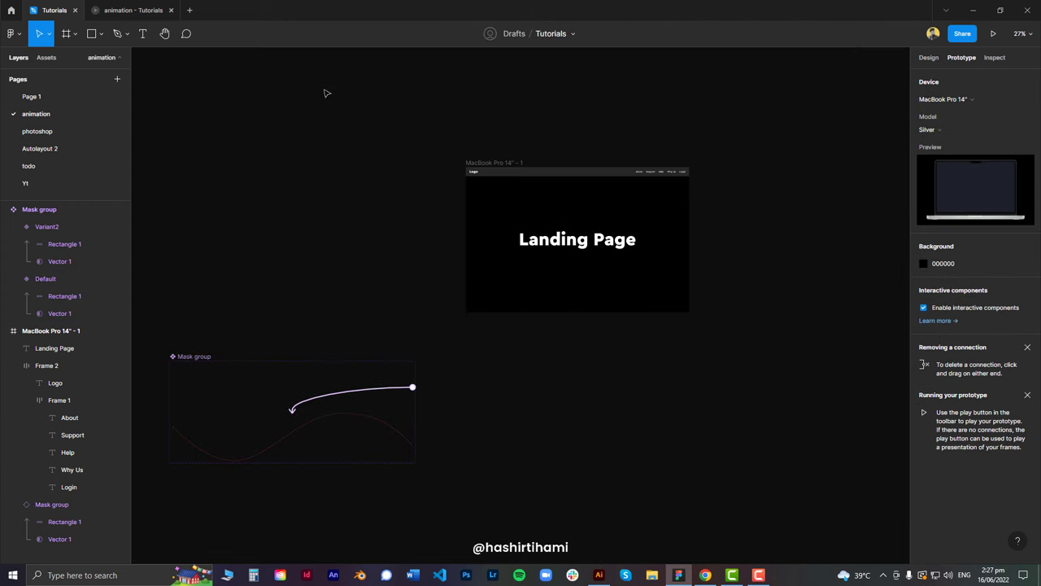
click(502, 162)
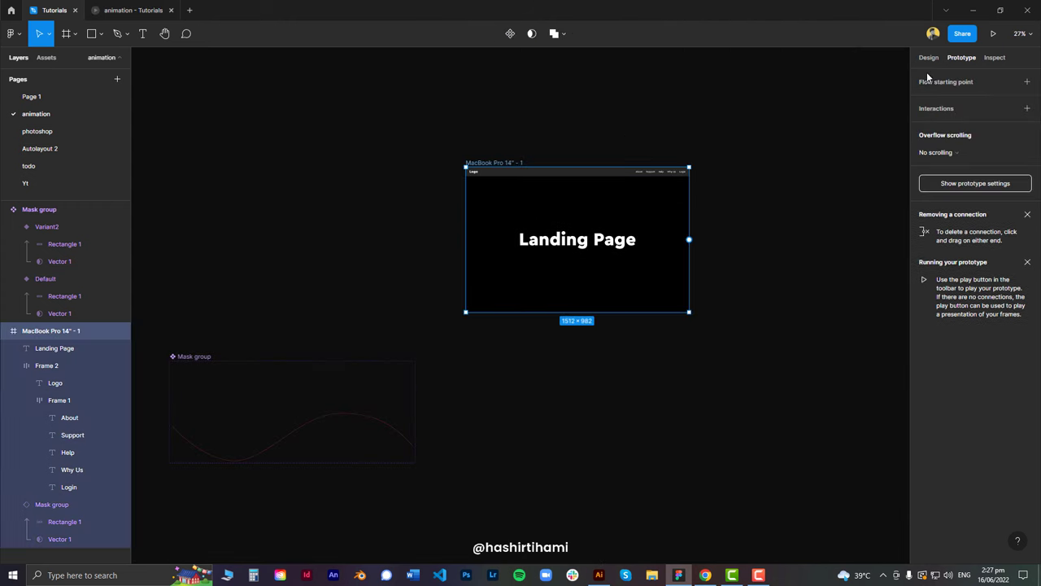